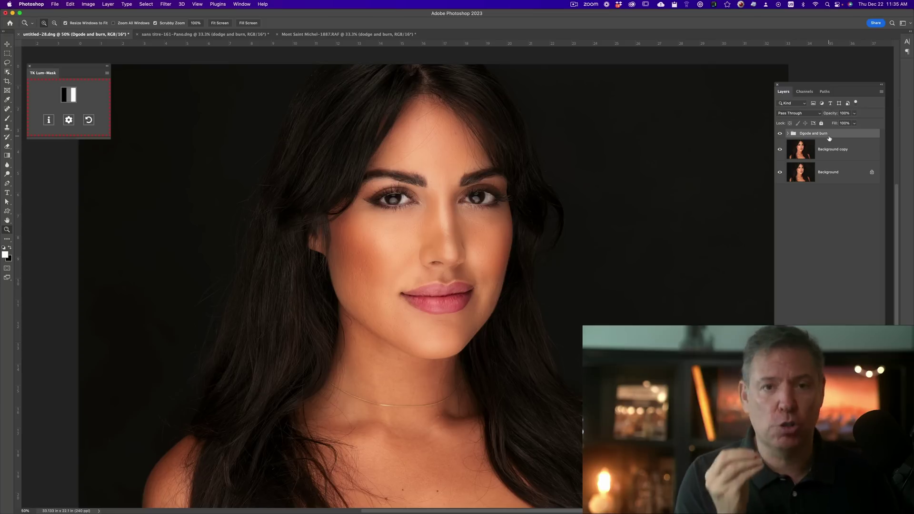
# Compare the portrait, Eiffel Tower and Mont Saint Michel photos with their dodge and burn groups hidden and shown
pyautogui.click(780, 134)
pyautogui.click(780, 134)
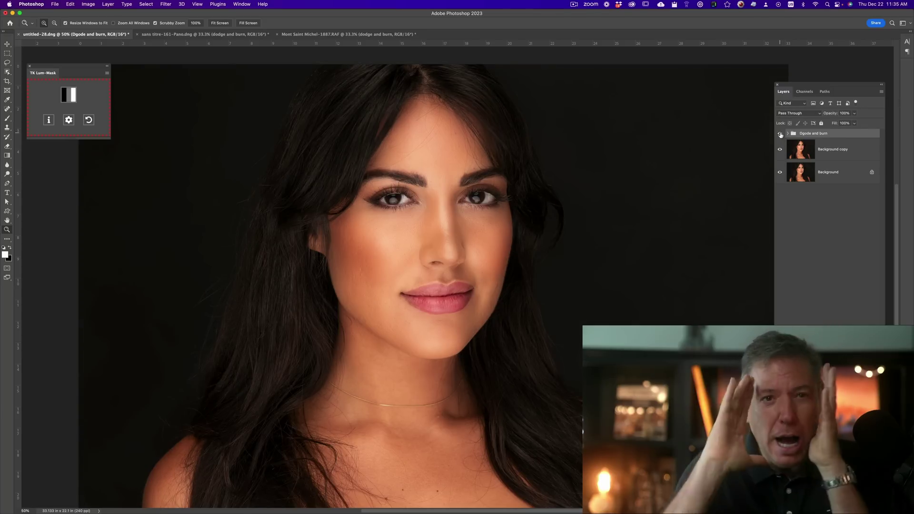
pyautogui.click(245, 37)
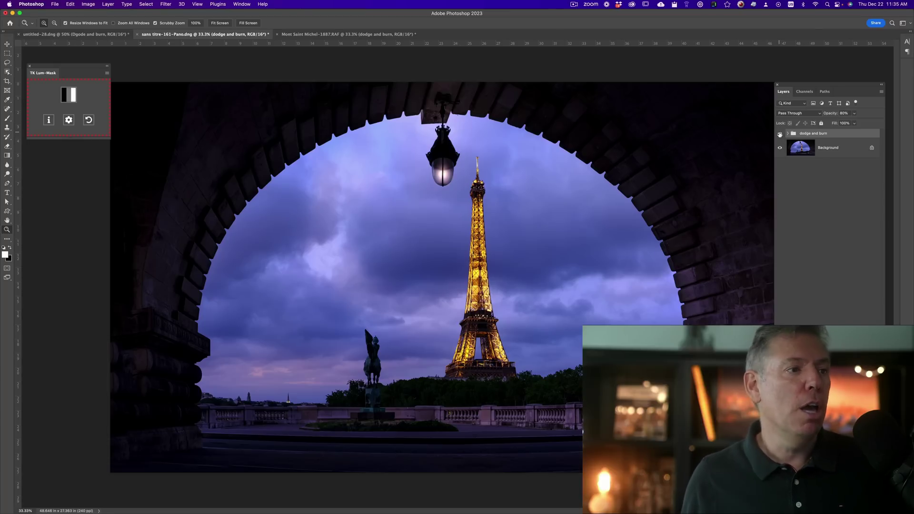
pyautogui.click(780, 134)
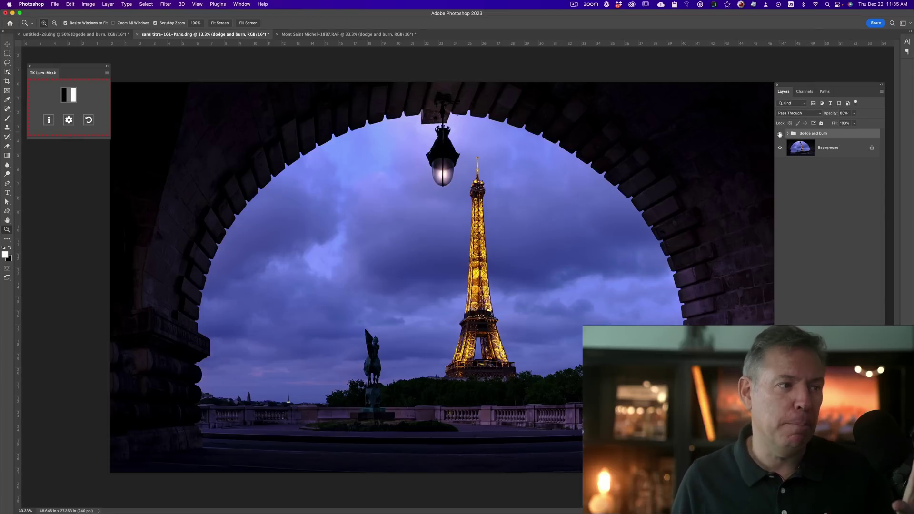
pyautogui.click(780, 134)
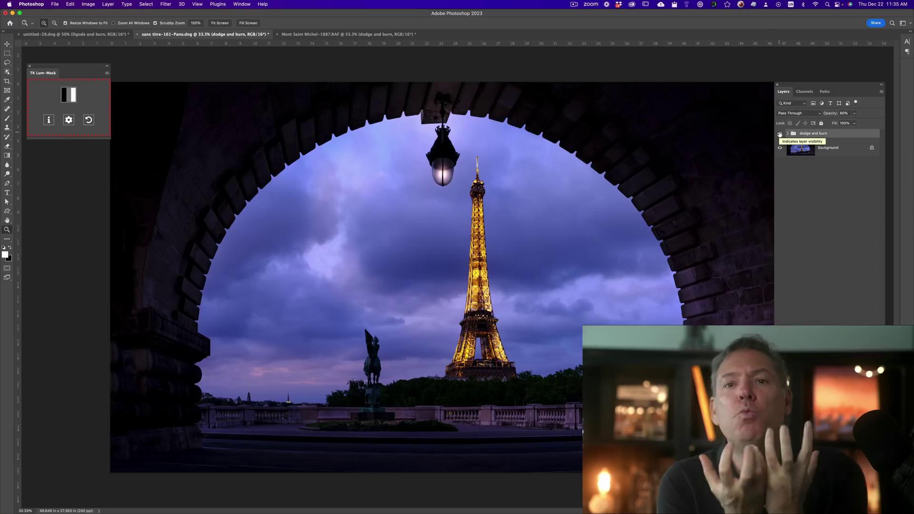
pyautogui.click(349, 34)
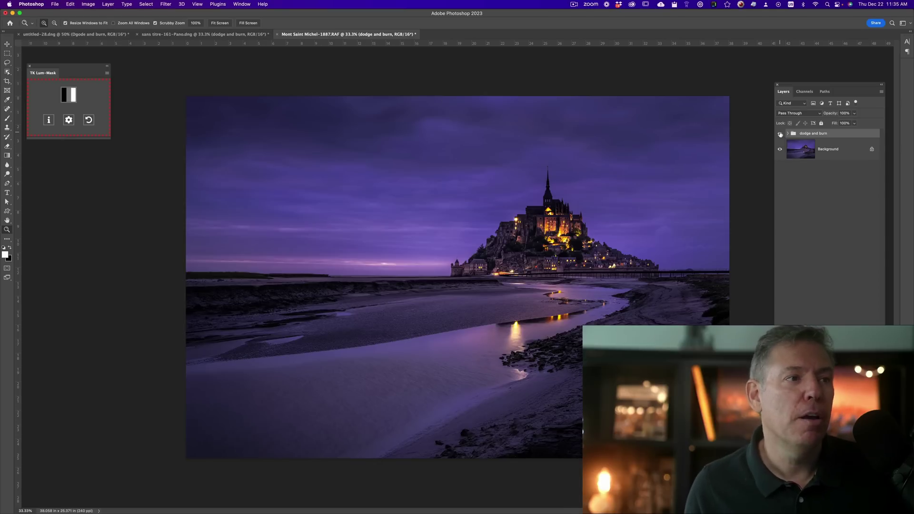
pyautogui.click(780, 134)
pyautogui.click(780, 134)
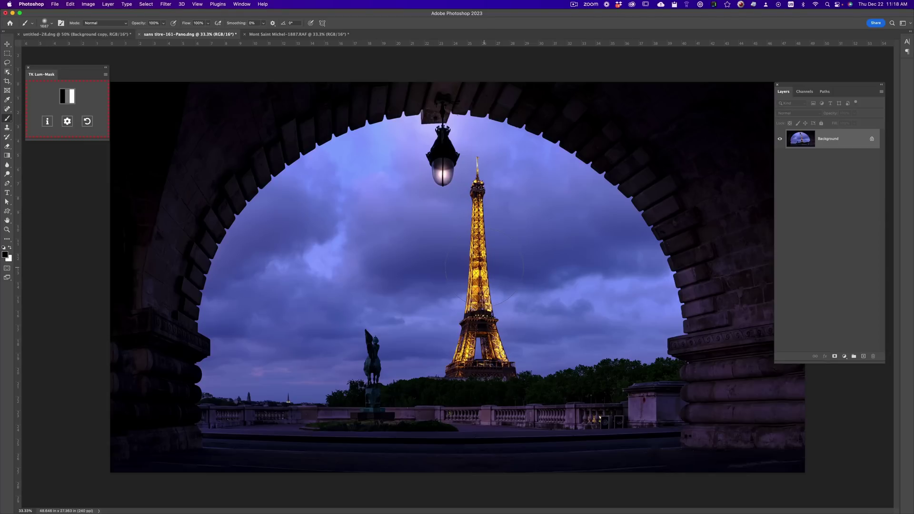
# Make white the foreground colour and add a new layer in Overlay blend mode above the Eiffel Tower background
pyautogui.press('x')
pyautogui.click(864, 356)
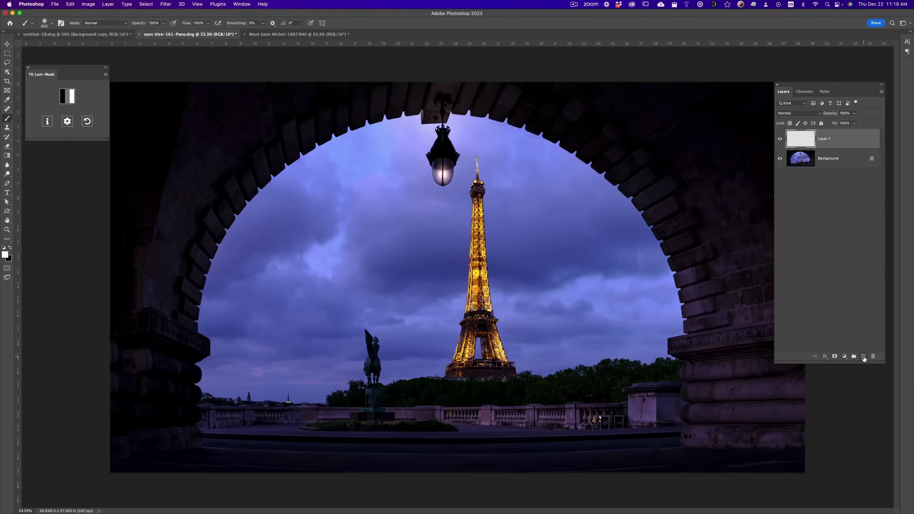
pyautogui.click(799, 113)
pyautogui.click(471, 204)
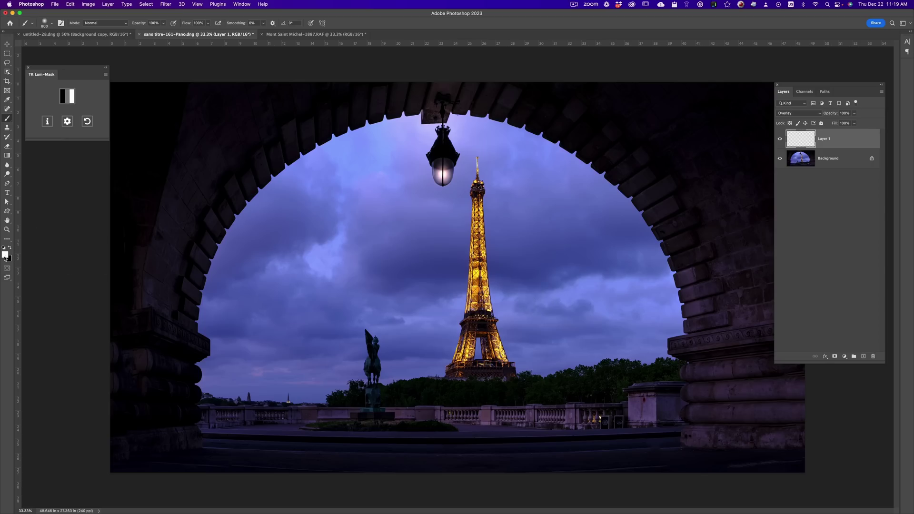
# Try dodging the sky with white brush strokes at full opacity and at 21% opacity, undoing the strokes
pyautogui.moveTo(571, 292)
pyautogui.mouseDown()
pyautogui.moveTo(361, 266)
pyautogui.moveTo(295, 269)
pyautogui.mouseUp()
pyautogui.press('super+z')
pyautogui.click(163, 23)
pyautogui.click(138, 32)
pyautogui.moveTo(335, 194)
pyautogui.mouseDown()
pyautogui.moveTo(329, 277)
pyautogui.moveTo(422, 271)
pyautogui.moveTo(523, 219)
pyautogui.moveTo(626, 326)
pyautogui.mouseUp()
pyautogui.press('super+z')
pyautogui.press('super+z')
pyautogui.moveTo(41, 75); pyautogui.dragTo(43, 72)
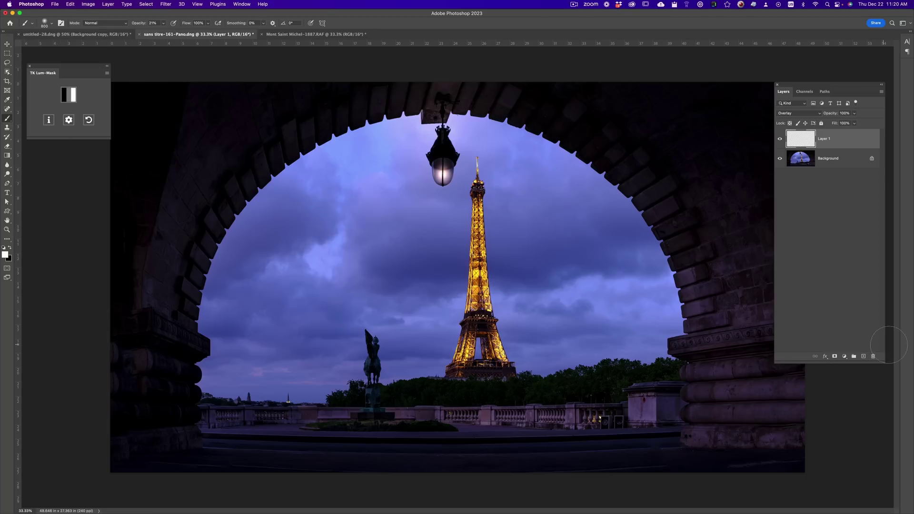
# Replace the Overlay layer with a new empty layer set to Soft Light blend mode
pyautogui.click(874, 358)
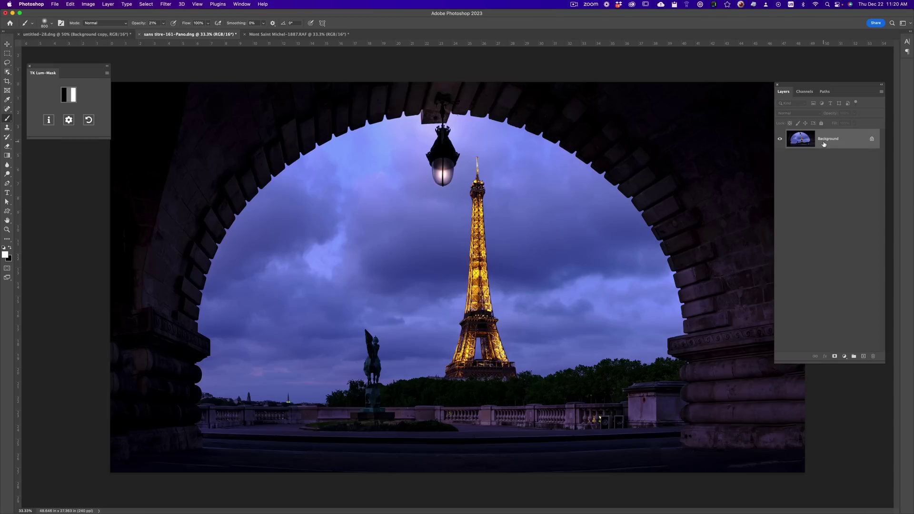
pyautogui.click(864, 357)
pyautogui.click(799, 113)
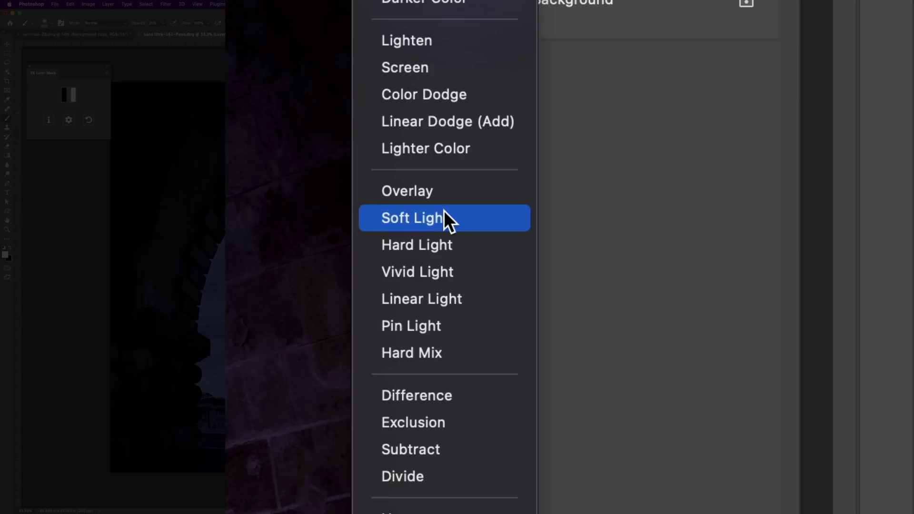
pyautogui.click(445, 216)
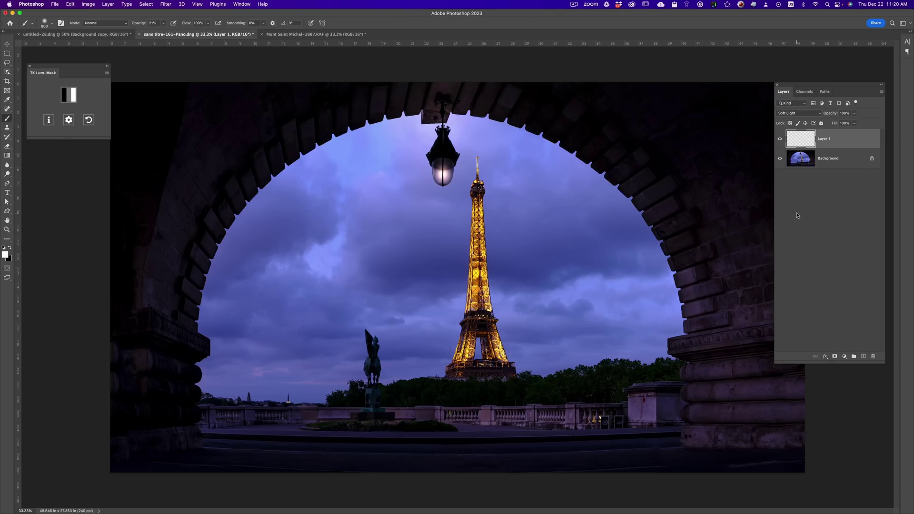
# Preview the Lights-1, Lights-2 and Lights-3 luminosity masks and load the Lights-2 mask as a selection
pyautogui.click(70, 98)
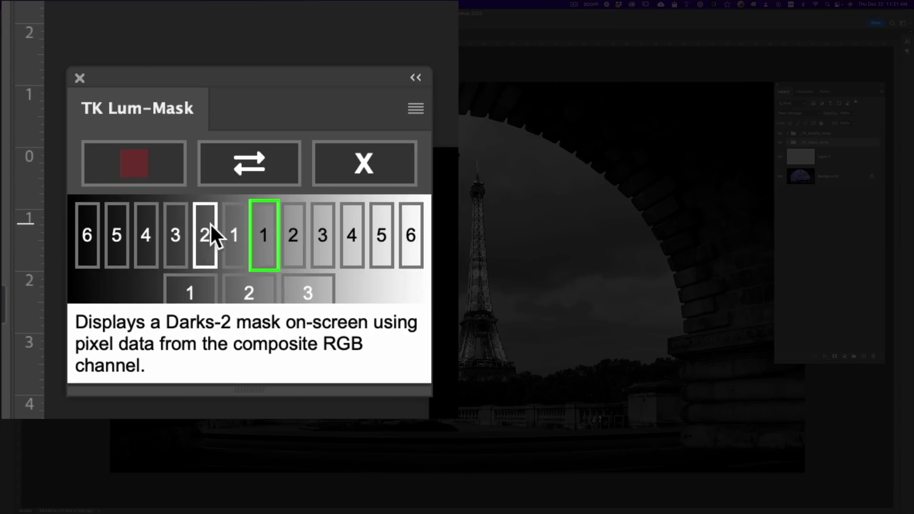
pyautogui.click(295, 234)
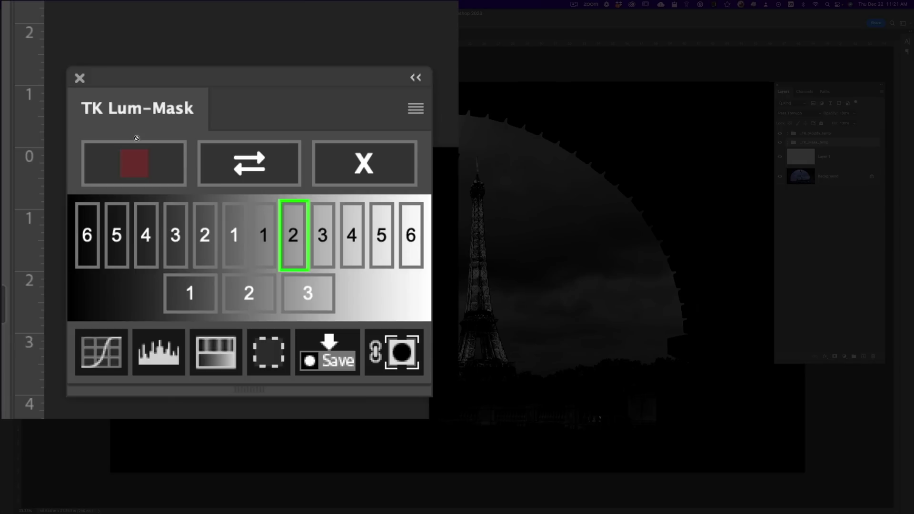
pyautogui.click(85, 104)
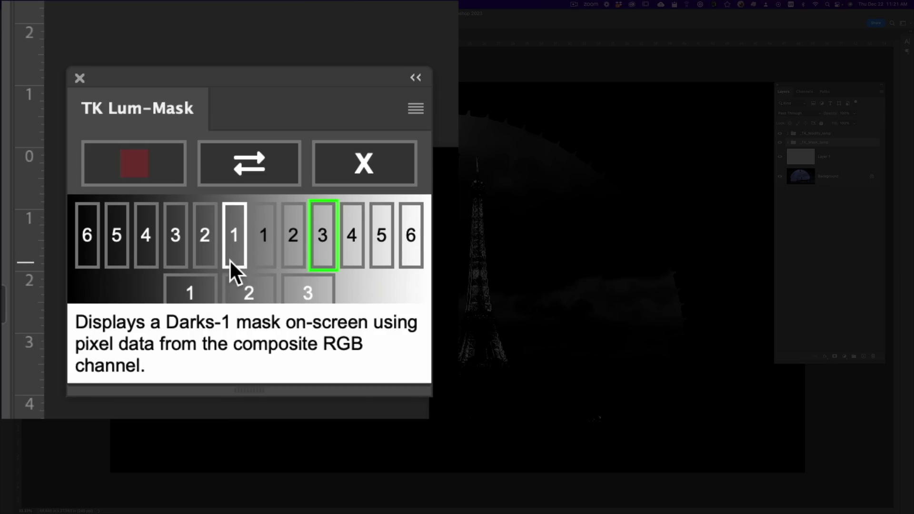
pyautogui.click(253, 242)
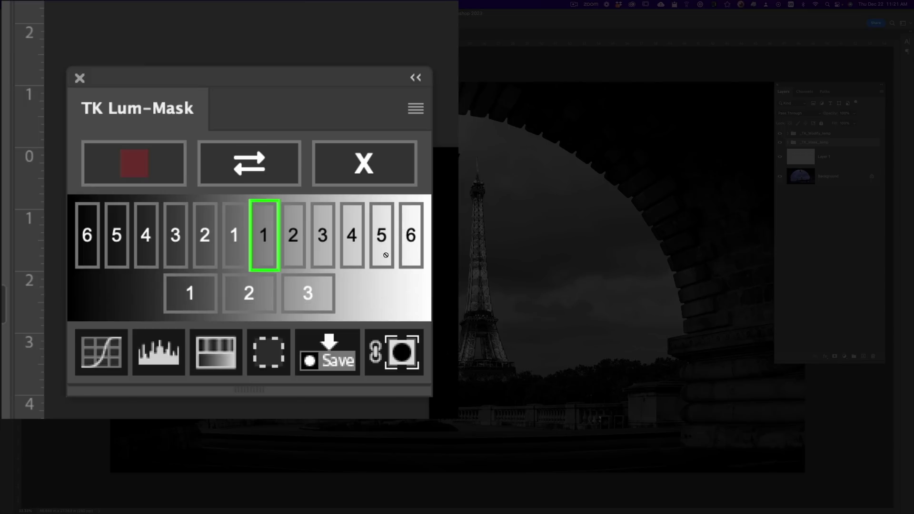
pyautogui.click(293, 238)
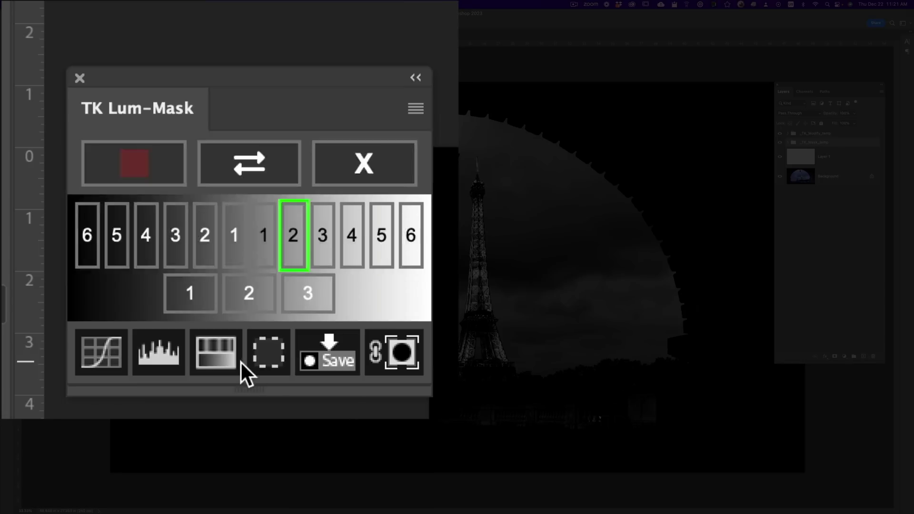
pyautogui.click(269, 354)
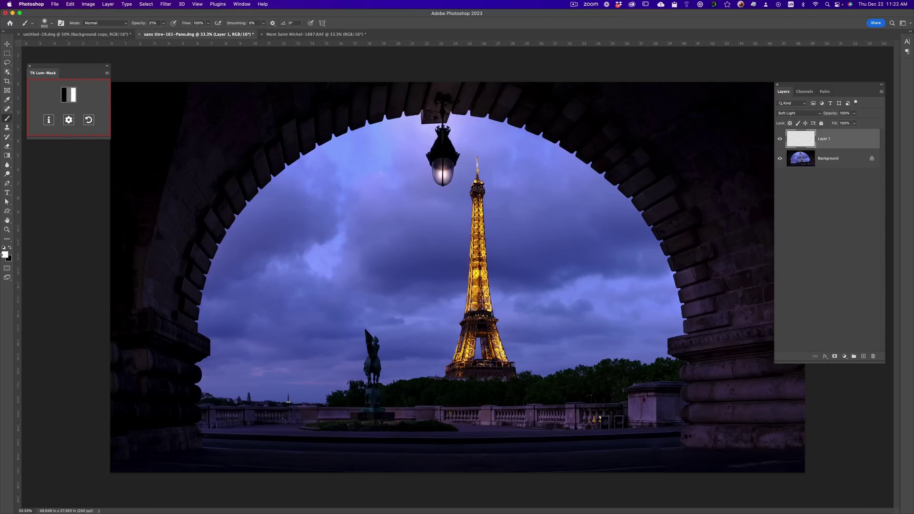
# Set the brush opacity to 100% and paint white over the clouds across the sky on Layer 1
pyautogui.click(163, 23)
pyautogui.moveTo(162, 31); pyautogui.dragTo(189, 32)
pyautogui.moveTo(556, 293)
pyautogui.mouseDown()
pyautogui.moveTo(584, 286)
pyautogui.moveTo(519, 312)
pyautogui.moveTo(538, 281)
pyautogui.moveTo(390, 324)
pyautogui.moveTo(352, 281)
pyautogui.mouseUp()
pyautogui.moveTo(319, 230)
pyautogui.mouseDown()
pyautogui.moveTo(305, 274)
pyautogui.moveTo(350, 159)
pyautogui.moveTo(266, 281)
pyautogui.moveTo(250, 357)
pyautogui.moveTo(428, 369)
pyautogui.mouseUp()
pyautogui.moveTo(610, 200)
pyautogui.mouseDown()
pyautogui.moveTo(509, 167)
pyautogui.moveTo(547, 141)
pyautogui.mouseUp()
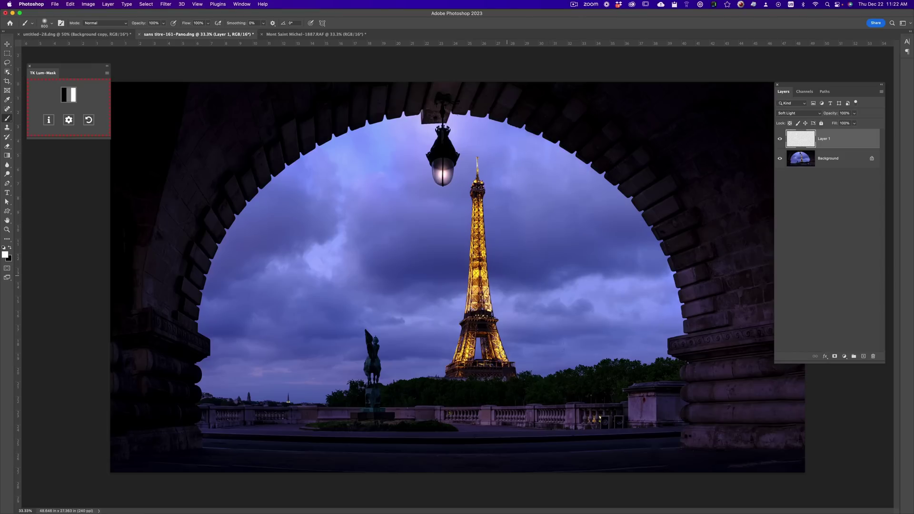
# Load a Lights-3 luminosity mask as a selection for the clouds, and compare the image with Layer 1 hidden and shown
pyautogui.click(68, 95)
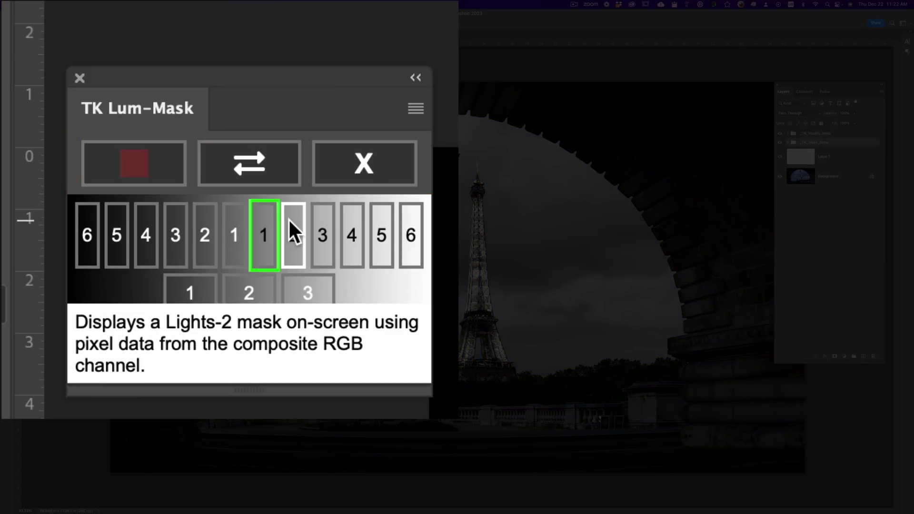
pyautogui.click(289, 220)
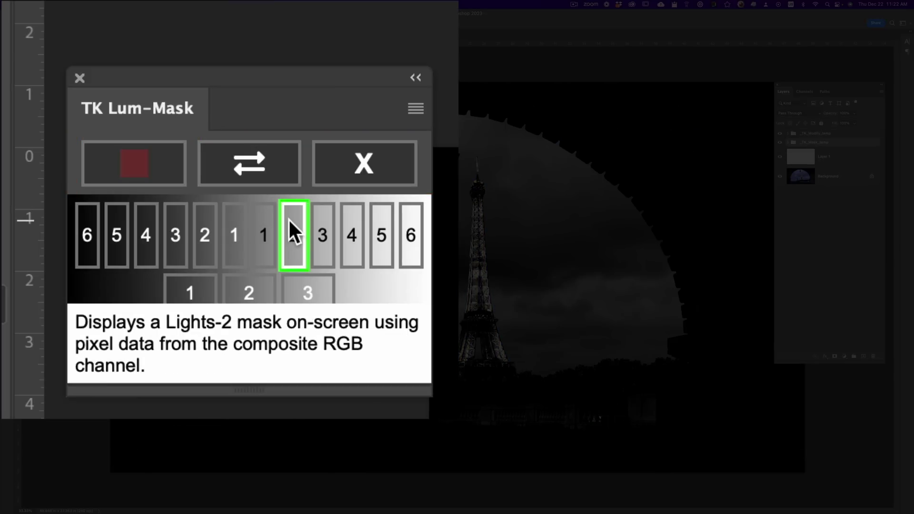
pyautogui.click(319, 229)
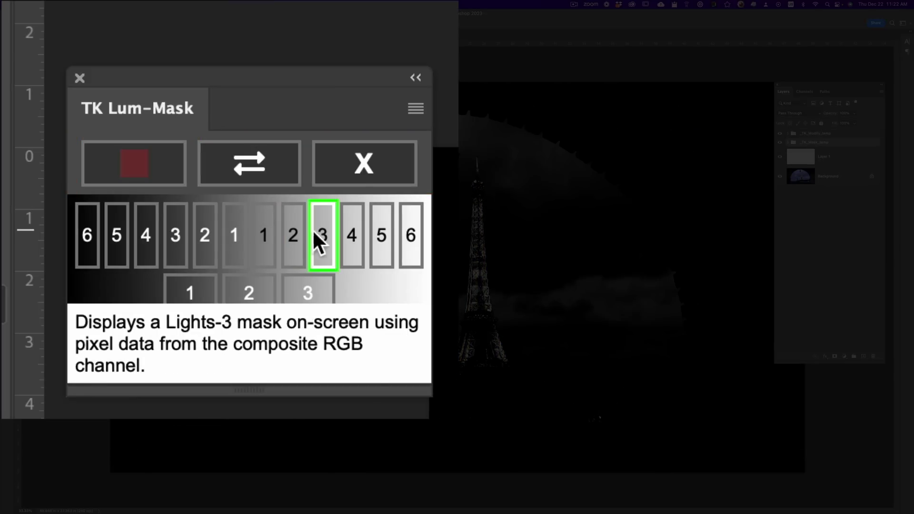
pyautogui.click(273, 364)
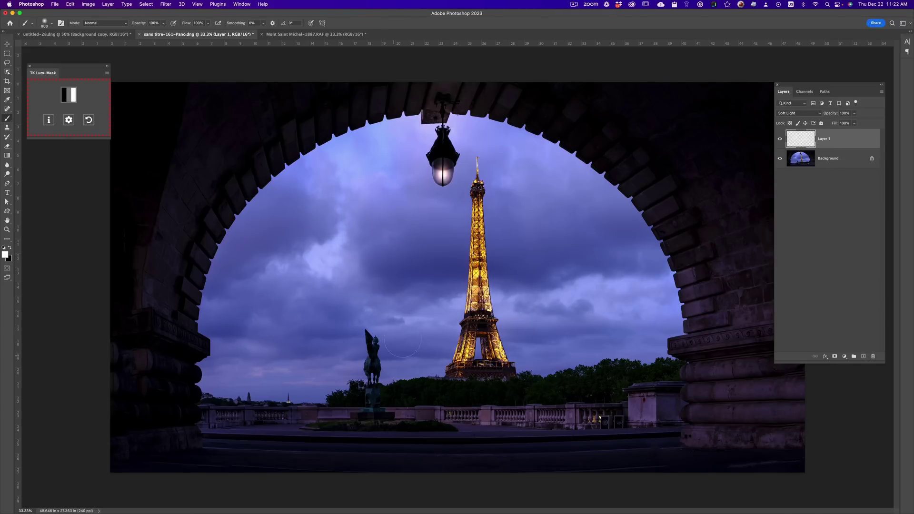
pyautogui.click(780, 140)
pyautogui.click(781, 140)
pyautogui.click(780, 139)
pyautogui.click(780, 140)
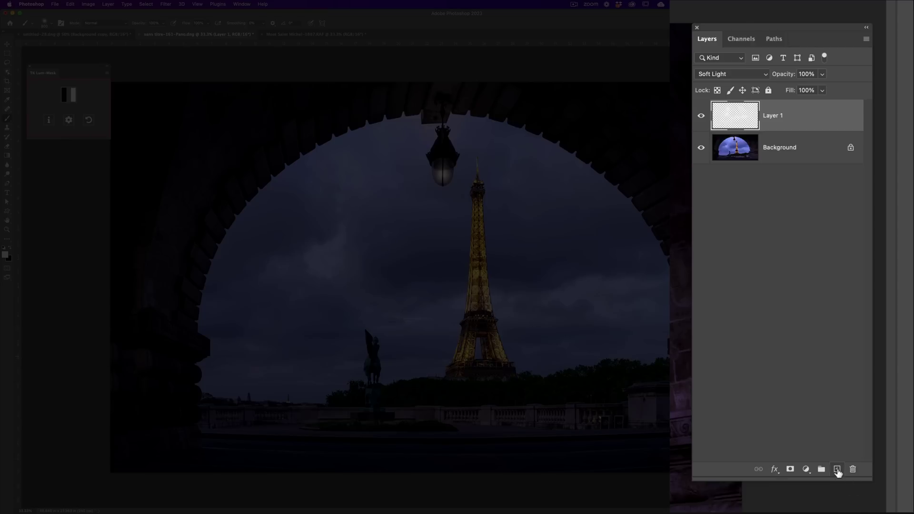
# Add a second new layer above Layer 1 and set its blend mode to Soft Light
pyautogui.click(838, 471)
pyautogui.click(747, 75)
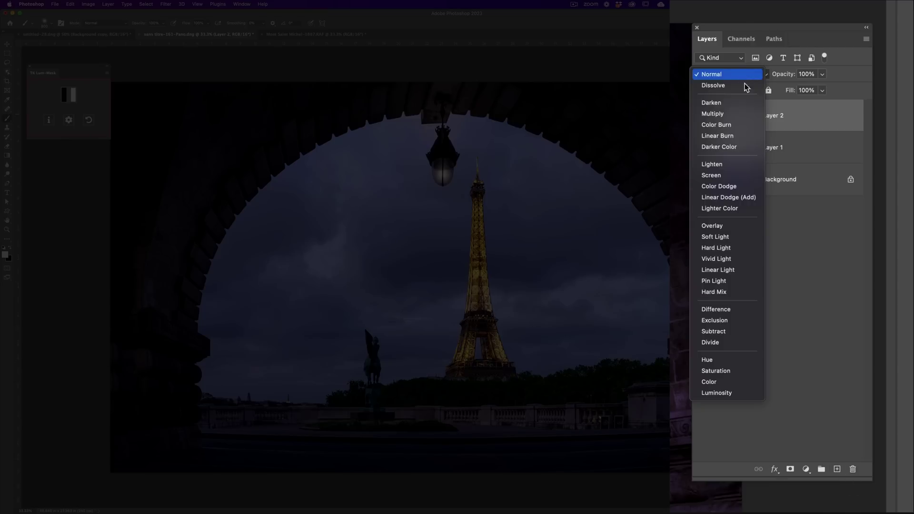
pyautogui.click(732, 238)
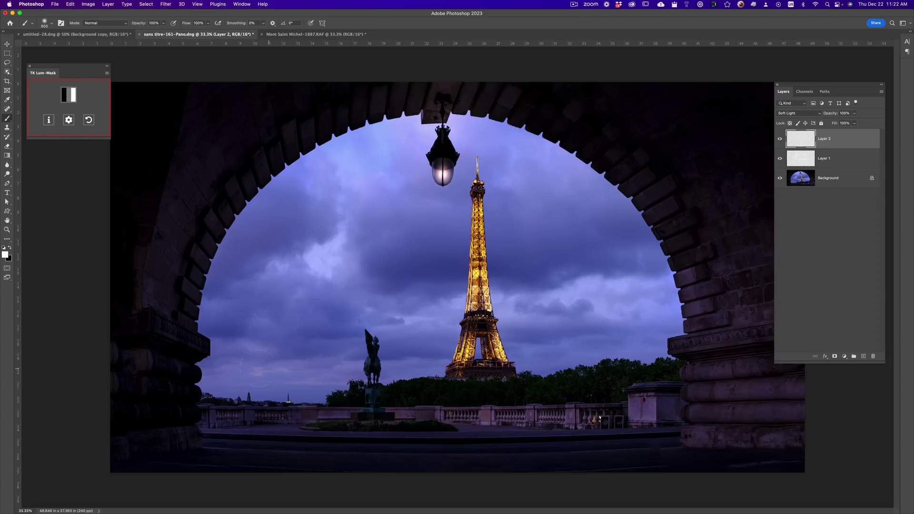
# Sample the foreground colour from the sky near the horizon, shift it to purple 7c5ead, and return to the Brush tool
pyautogui.click(5, 255)
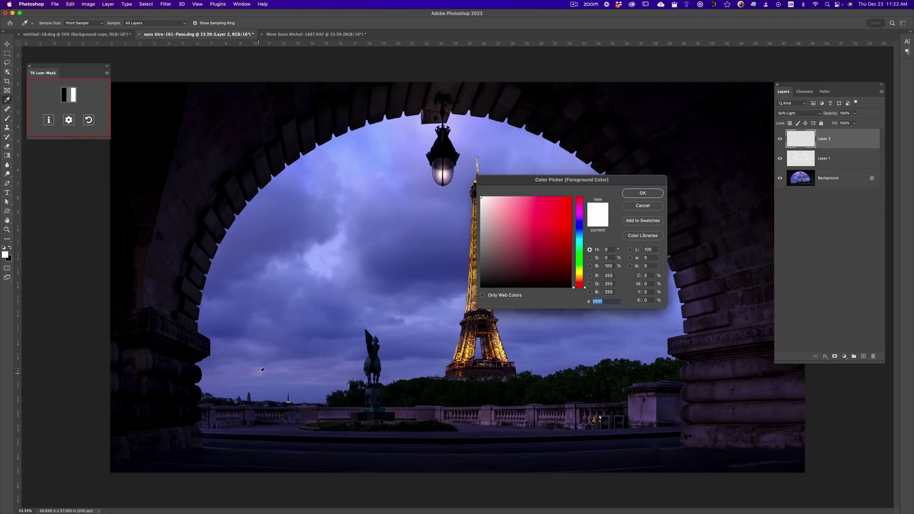
pyautogui.click(261, 371)
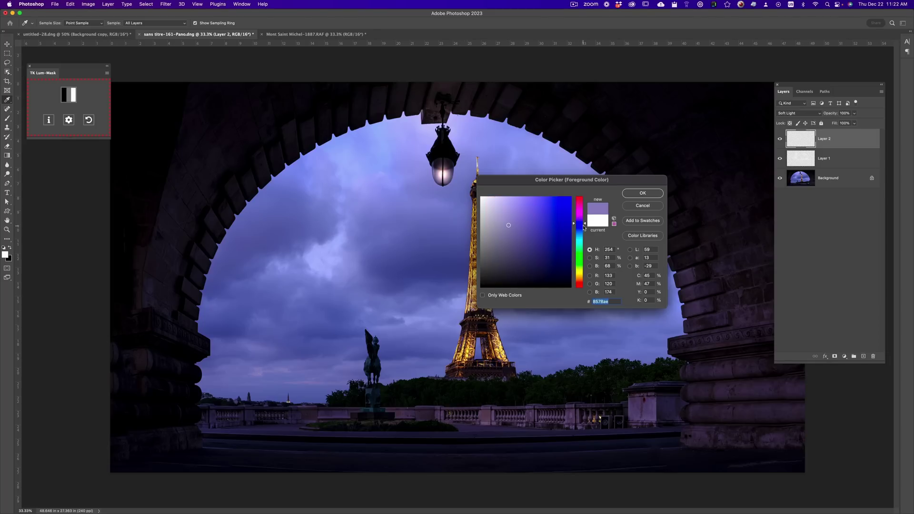
pyautogui.moveTo(585, 225); pyautogui.dragTo(586, 221)
pyautogui.click(522, 226)
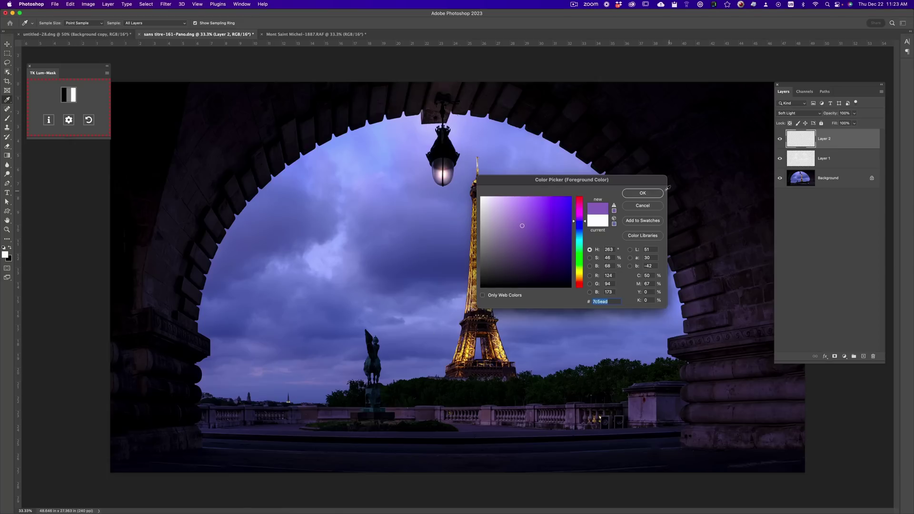
pyautogui.click(650, 197)
pyautogui.press('b')
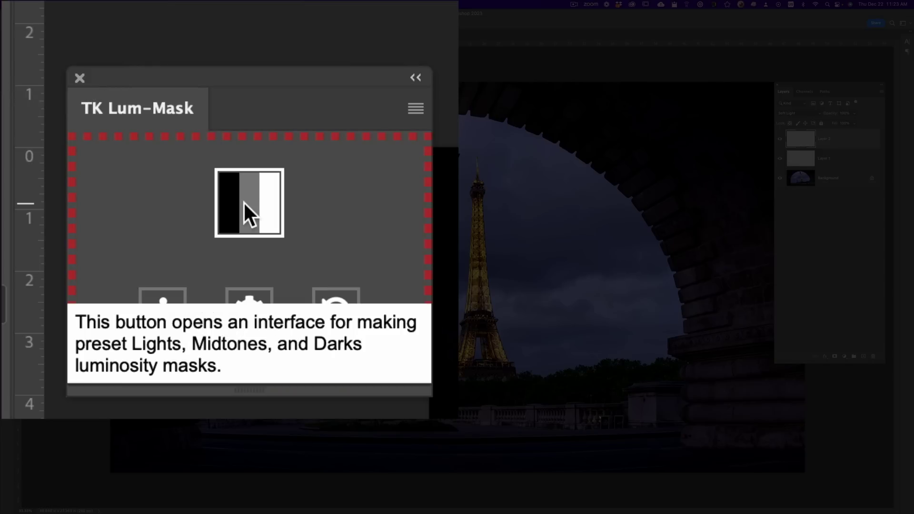
# Load a Lights-2 luminosity mask as a selection and paint purple over the lower sky on Layer 2
pyautogui.click(68, 96)
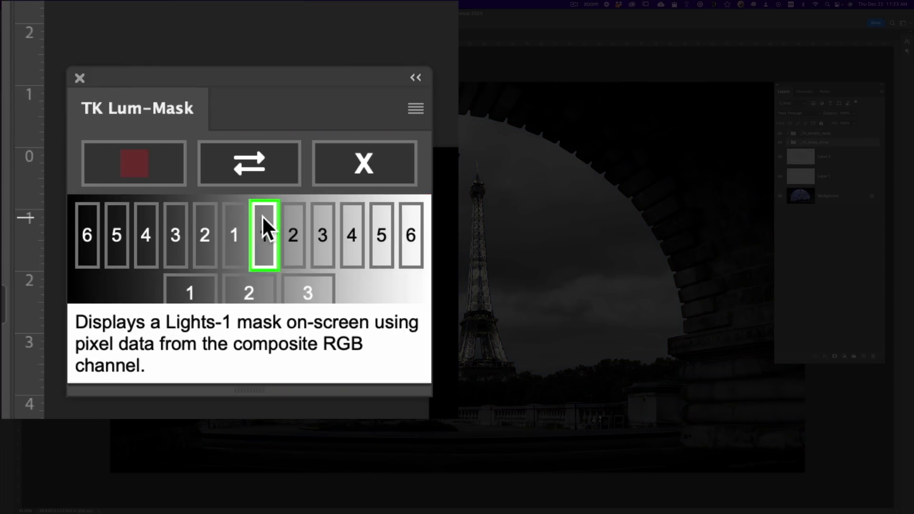
pyautogui.click(284, 218)
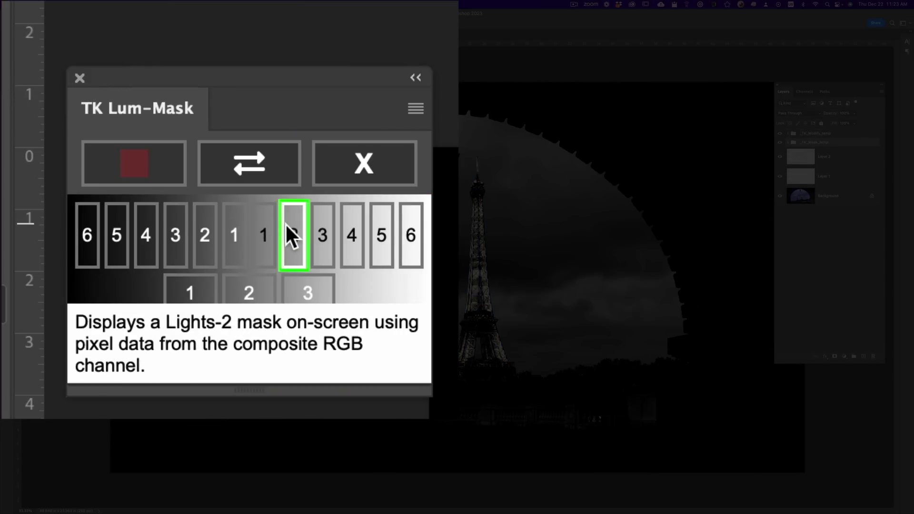
pyautogui.click(271, 351)
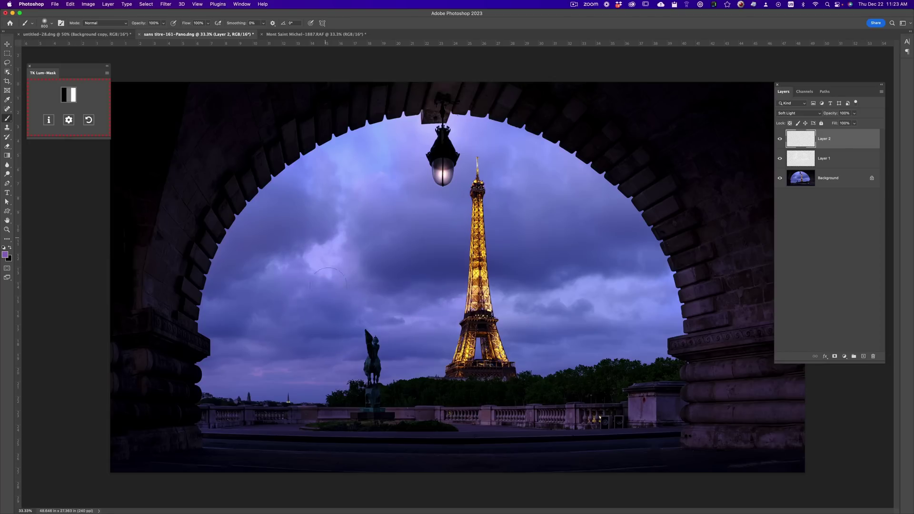
pyautogui.moveTo(611, 283); pyautogui.dragTo(208, 403)
# Change the foreground colour from purple to a bright yellow
pyautogui.click(7, 255)
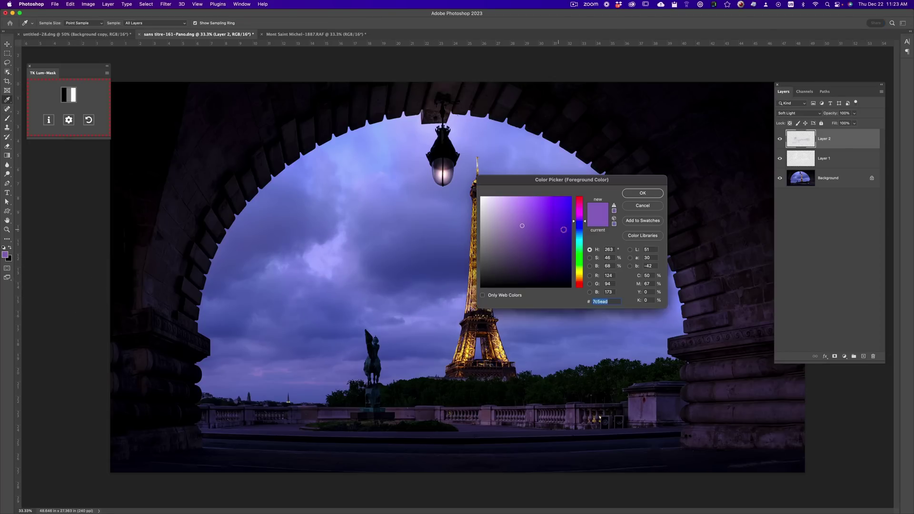
pyautogui.moveTo(587, 283); pyautogui.dragTo(584, 275)
pyautogui.click(537, 208)
pyautogui.click(641, 193)
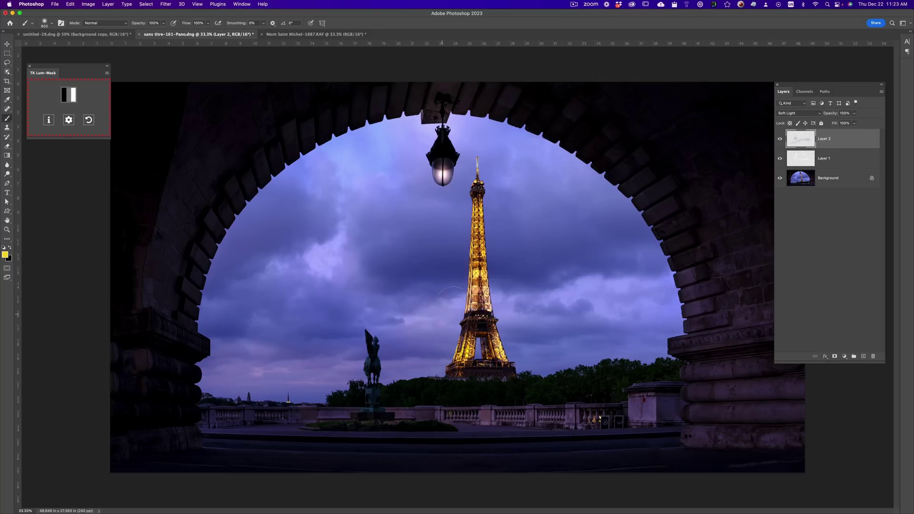
# Paint yellow over the bright clouds left of the tower on Layer 2 and readjust the yellow foreground colour
pyautogui.moveTo(328, 264)
pyautogui.mouseDown()
pyautogui.moveTo(330, 205)
pyautogui.moveTo(377, 165)
pyautogui.mouseUp()
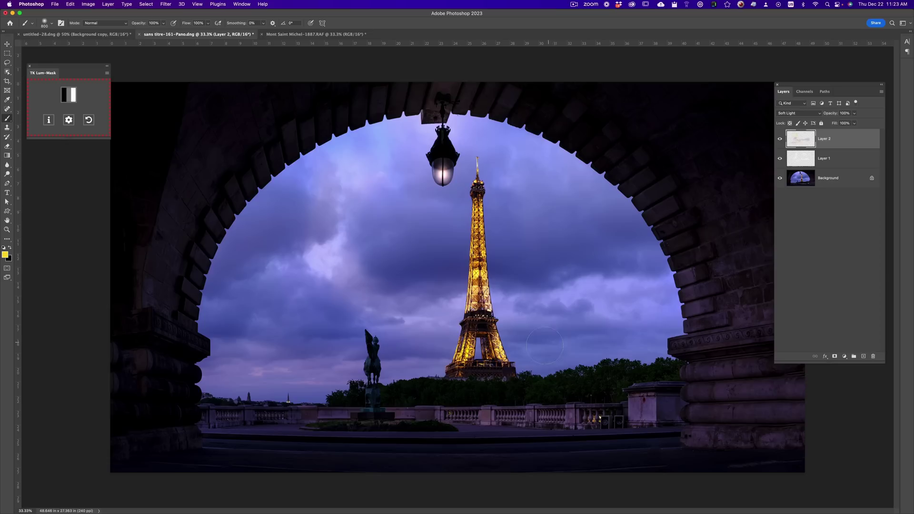
pyautogui.click(4, 256)
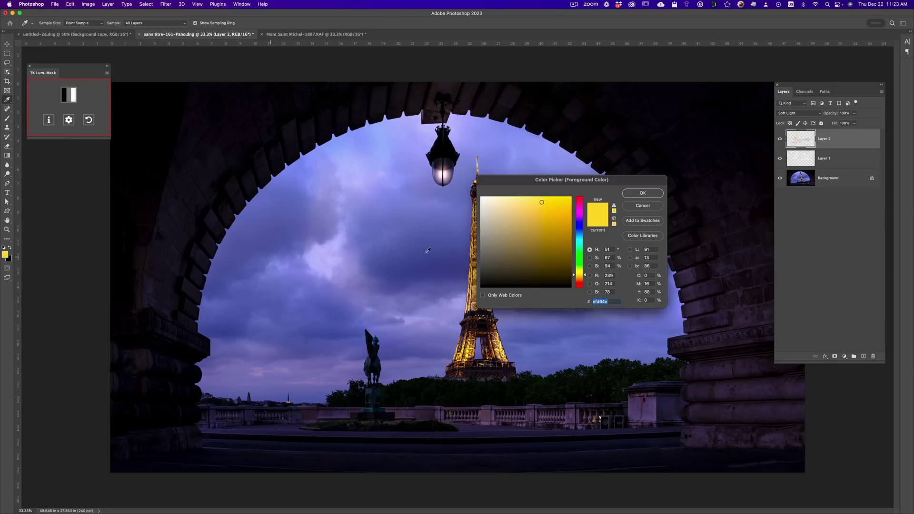
pyautogui.click(655, 194)
# Try painting yellow across the lower sky and the clouds right of the tower, and undo both strokes
pyautogui.moveTo(245, 370)
pyautogui.mouseDown()
pyautogui.moveTo(391, 370)
pyautogui.moveTo(194, 372)
pyautogui.moveTo(480, 365)
pyautogui.moveTo(398, 310)
pyautogui.mouseUp()
pyautogui.moveTo(466, 321)
pyautogui.mouseDown()
pyautogui.moveTo(339, 187)
pyautogui.moveTo(352, 152)
pyautogui.moveTo(485, 322)
pyautogui.moveTo(587, 277)
pyautogui.moveTo(677, 281)
pyautogui.mouseUp()
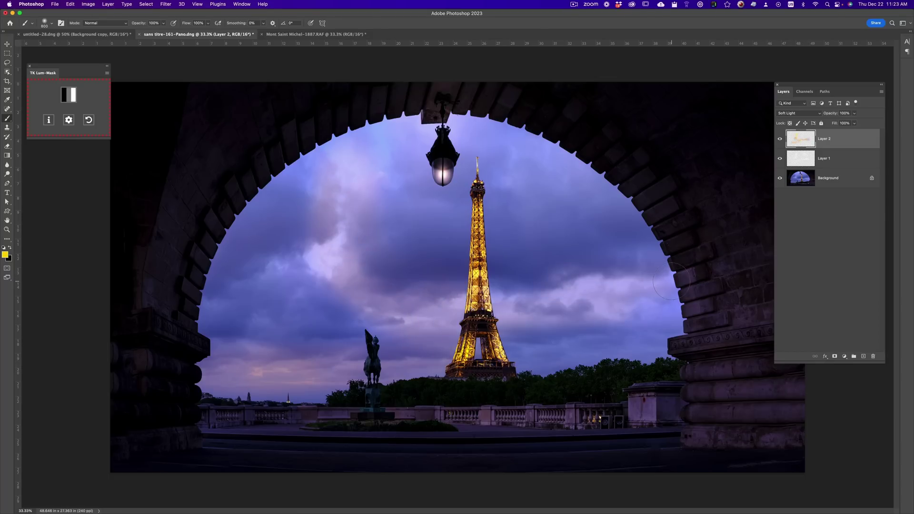
pyautogui.press('super+z')
pyautogui.press('super+z')
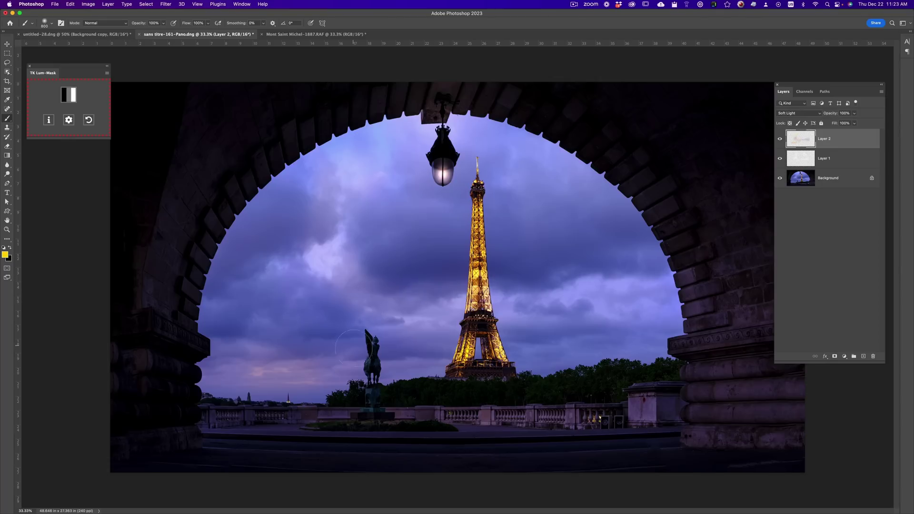
# Set the brush opacity to 58% and lower Layer 2's opacity to 79%
pyautogui.click(163, 23)
pyautogui.moveTo(164, 32); pyautogui.dragTo(149, 31)
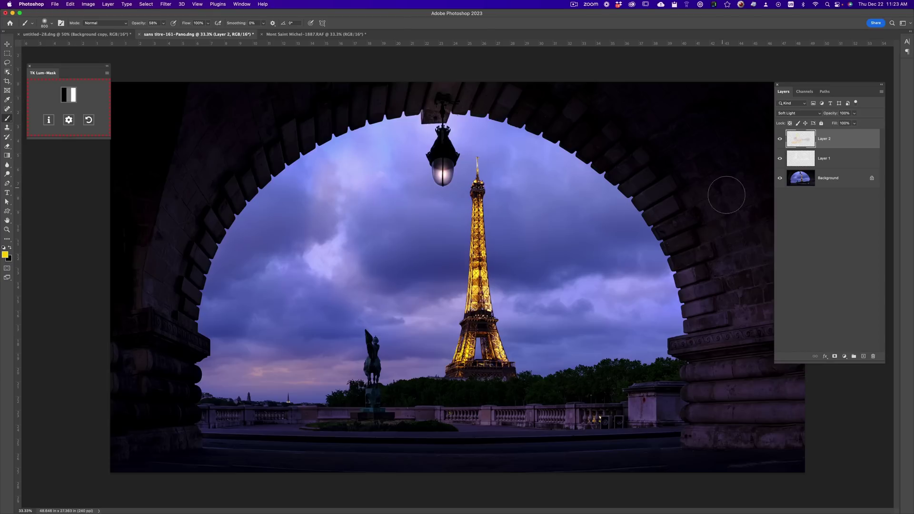
pyautogui.click(855, 113)
pyautogui.moveTo(856, 124); pyautogui.dragTo(845, 125)
# Compare the photo with Layer 2 and Layer 1 each hidden and shown again
pyautogui.click(780, 139)
pyautogui.click(780, 139)
pyautogui.click(780, 160)
pyautogui.click(780, 160)
# Add a new layer above Layer 2 and load a Darks-2 luminosity mask as a selection
pyautogui.click(865, 356)
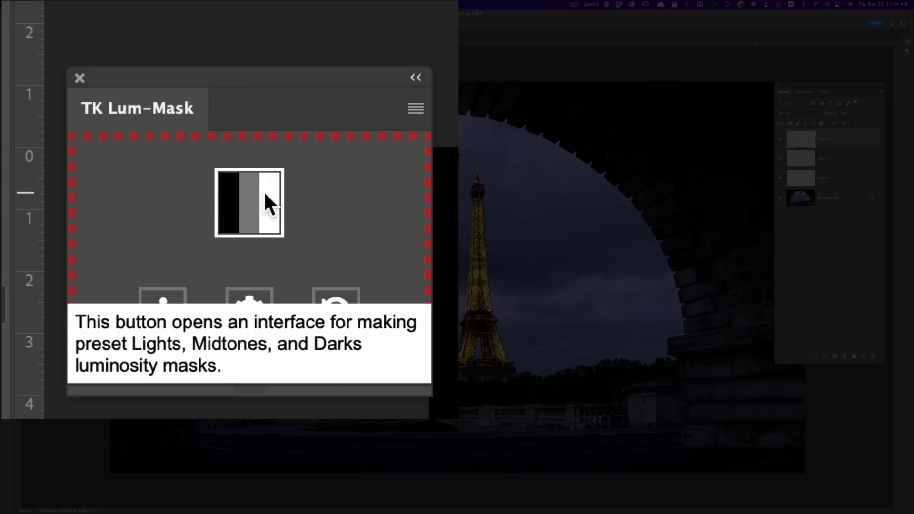
pyautogui.click(72, 93)
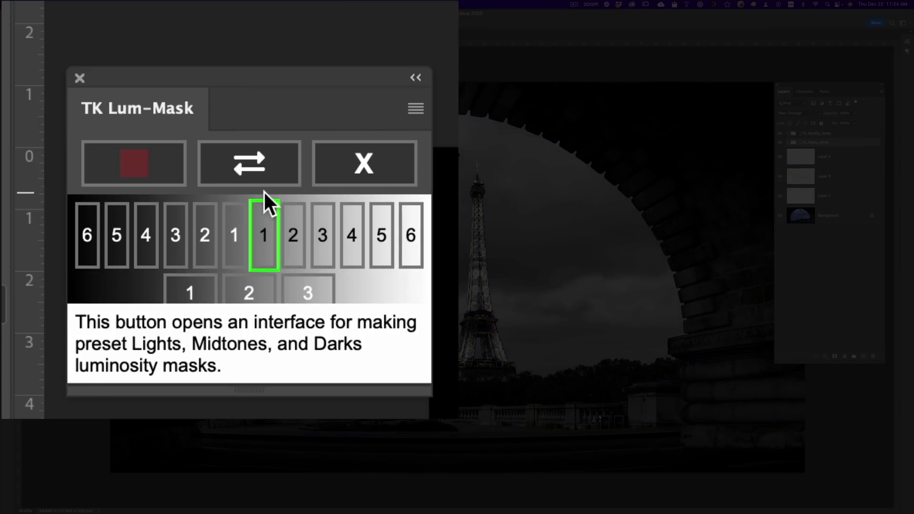
pyautogui.click(235, 228)
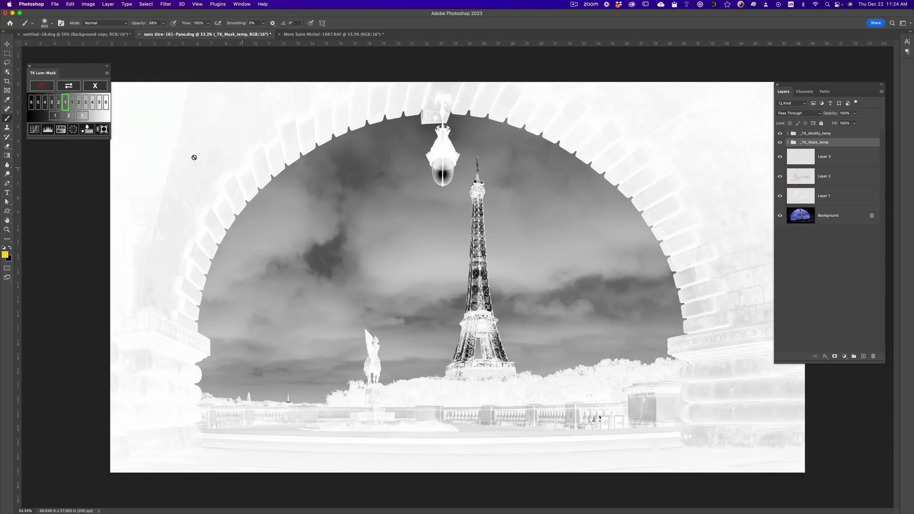
pyautogui.click(58, 103)
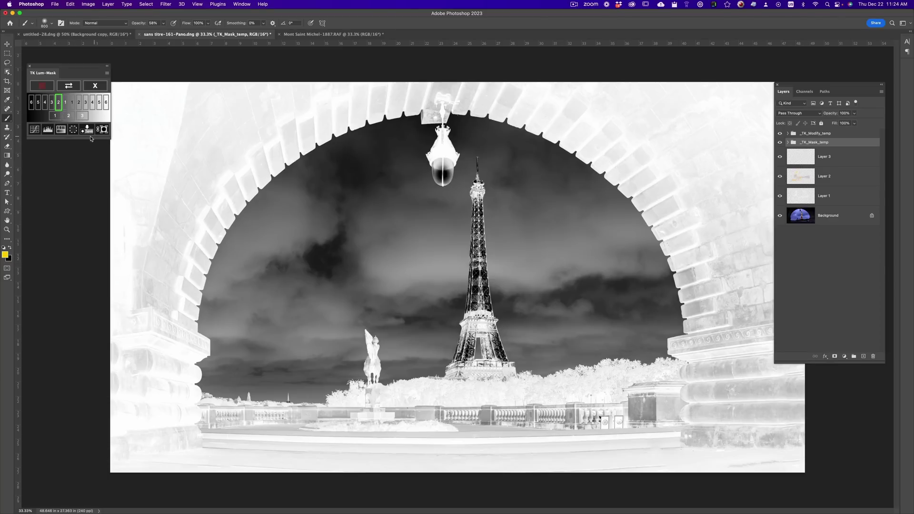
pyautogui.click(73, 130)
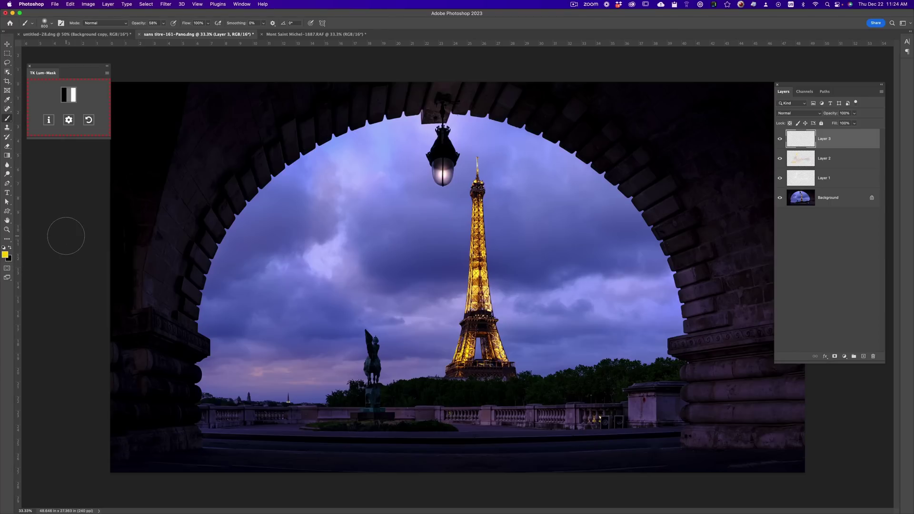
# Reset the colours to default black and white, and set Layer 3's blend mode to Soft Light, ready for the Brush tool
pyautogui.press('c')
pyautogui.press('d')
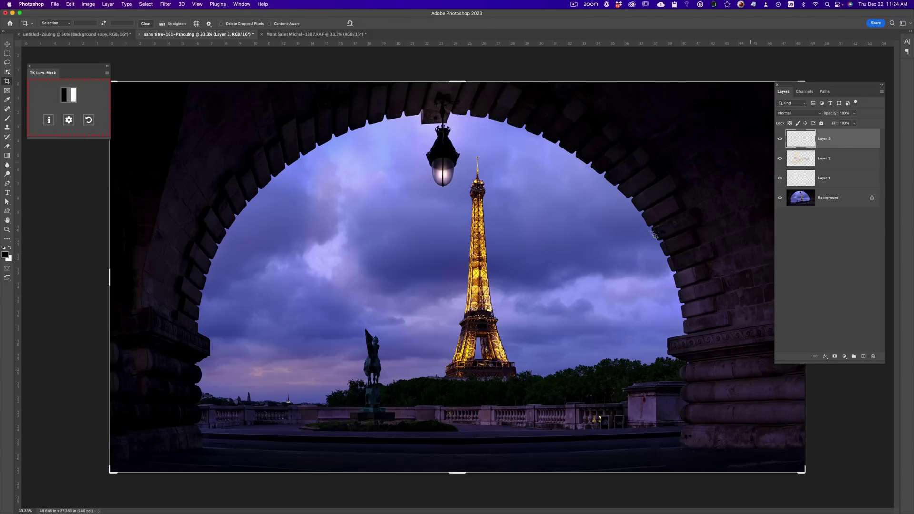
pyautogui.click(800, 114)
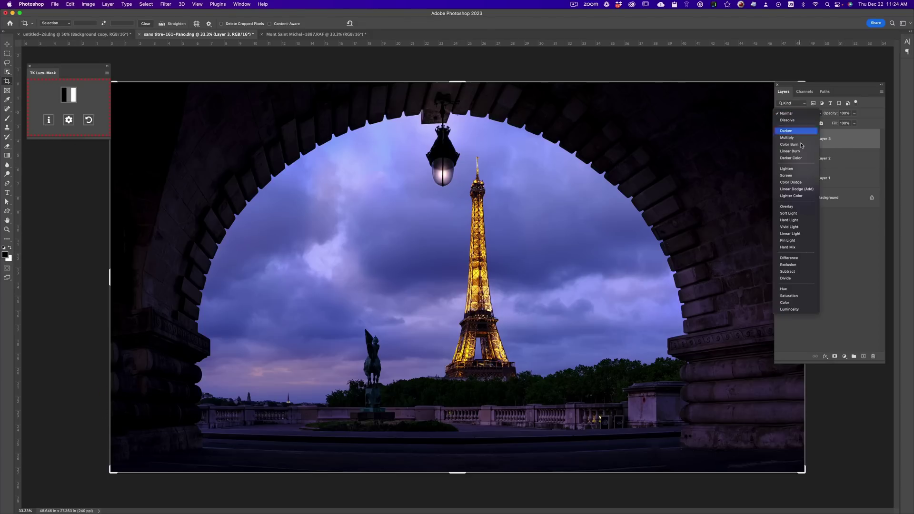
pyautogui.click(793, 215)
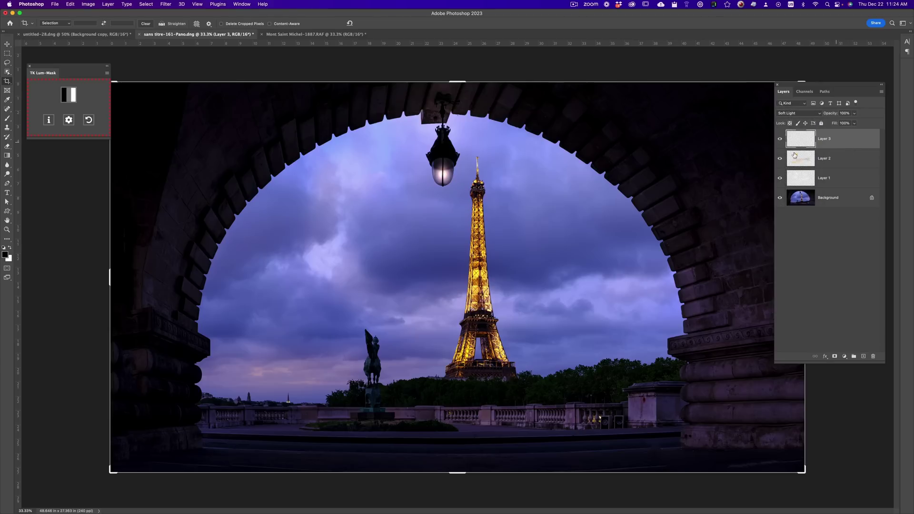
pyautogui.click(7, 119)
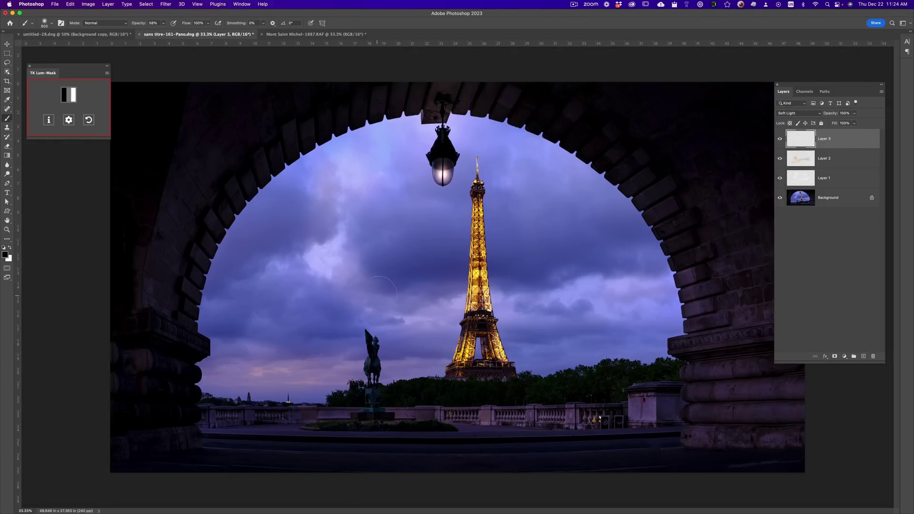
# Try burning the dark clouds on Layer 3 with black at 58% brush opacity, and undo it
pyautogui.moveTo(382, 252)
pyautogui.mouseDown()
pyautogui.moveTo(414, 264)
pyautogui.moveTo(546, 259)
pyautogui.mouseUp()
pyautogui.moveTo(381, 233); pyautogui.dragTo(309, 230)
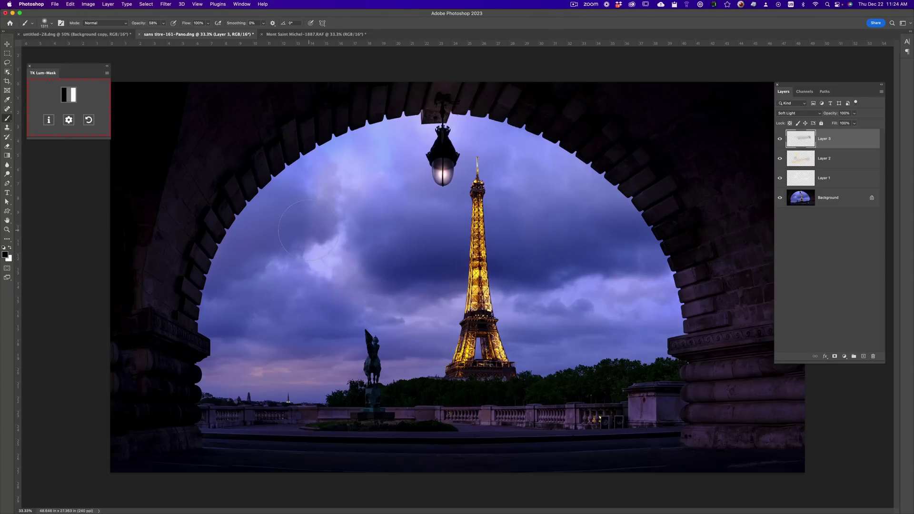
pyautogui.press('super+z')
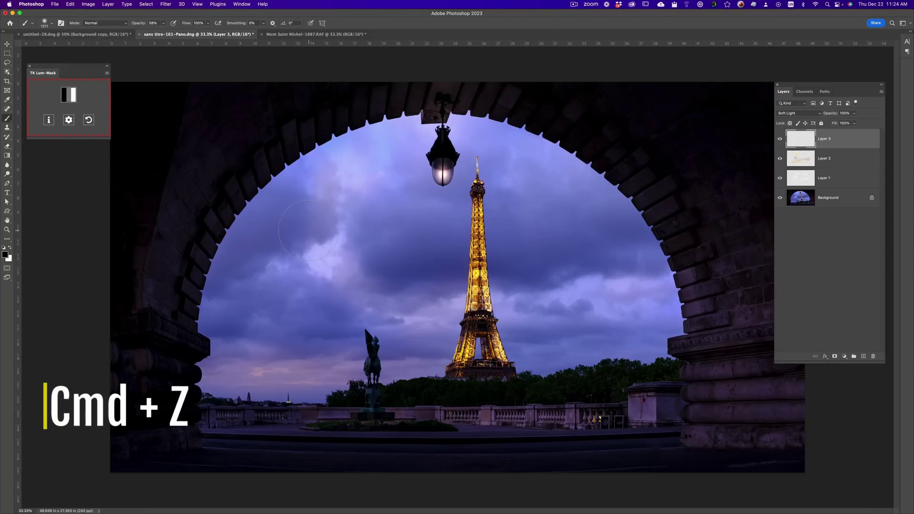
# Lower the brush opacity to 24%
pyautogui.click(164, 23)
pyautogui.moveTo(165, 31); pyautogui.dragTo(152, 32)
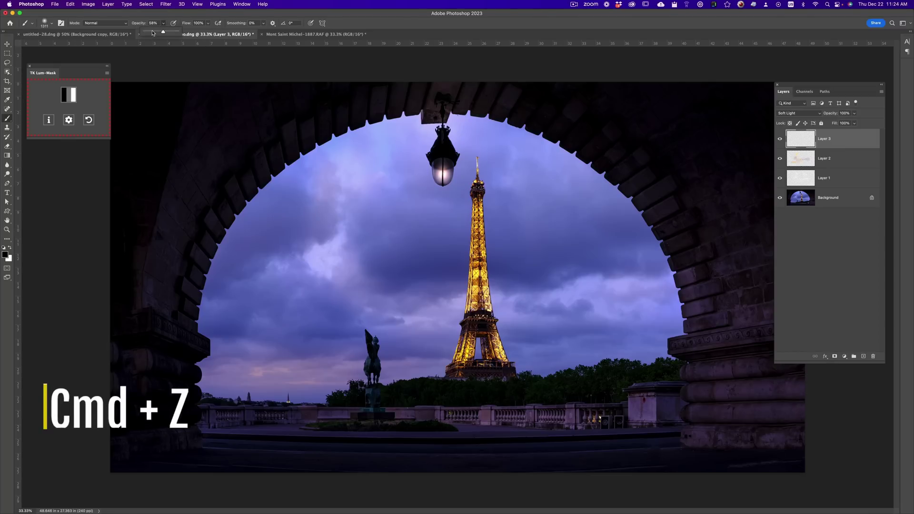
pyautogui.press('Return')
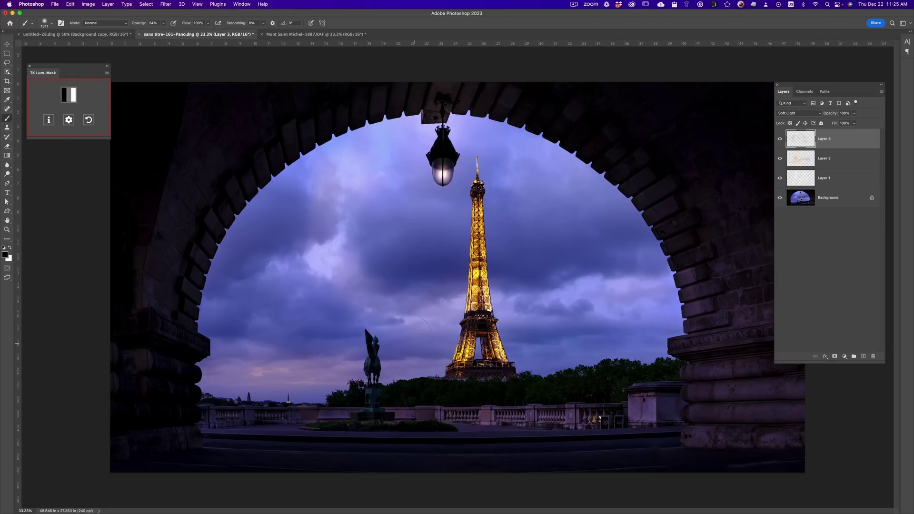
# Compare the sky with Layer 3's burning hidden and shown
pyautogui.click(780, 140)
pyautogui.click(780, 140)
pyautogui.click(780, 139)
pyautogui.click(780, 140)
# Try the Overlay blend mode on Layer 3 and return it to Soft Light
pyautogui.click(806, 114)
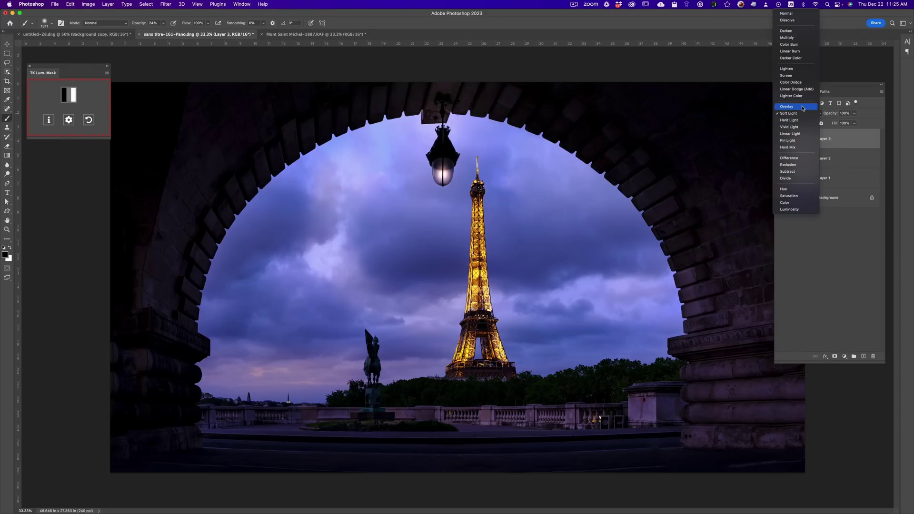
pyautogui.click(804, 108)
pyautogui.click(804, 114)
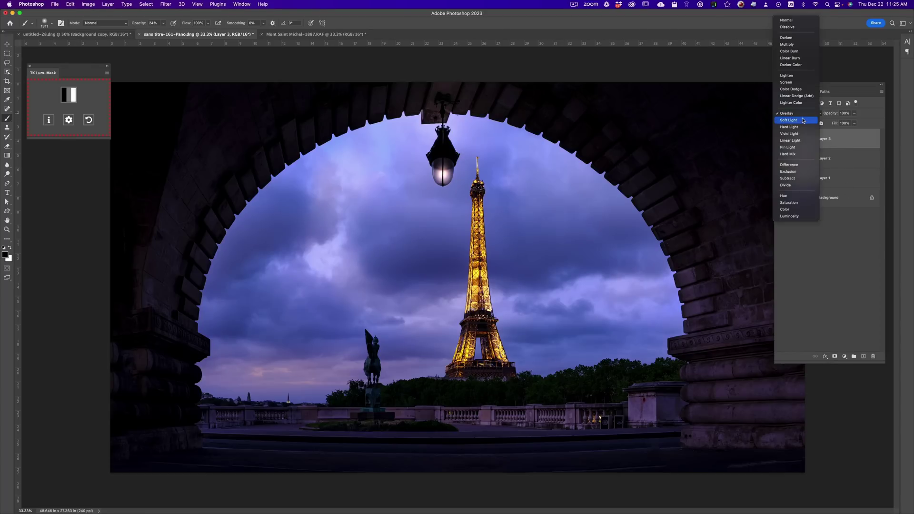
pyautogui.click(805, 120)
# Change Layer 2's blend mode to Overlay and reduce the layer's opacity
pyautogui.click(830, 163)
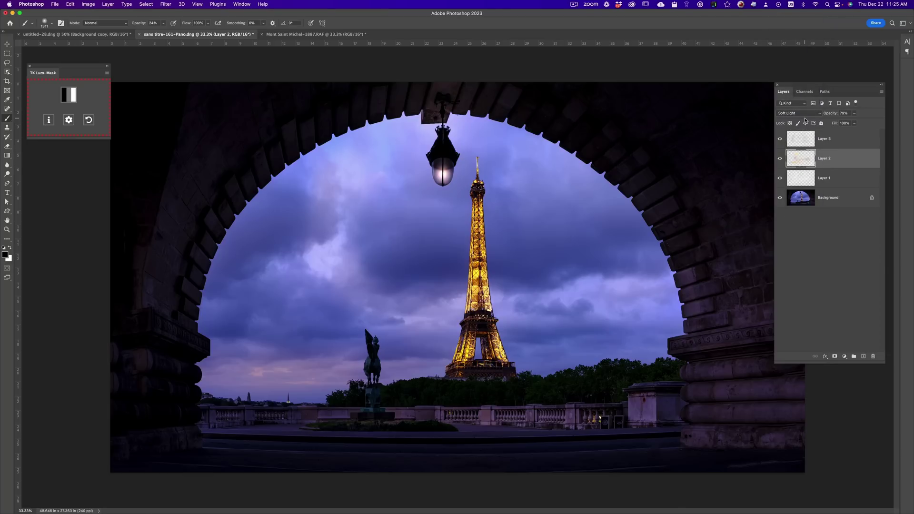
pyautogui.click(805, 115)
pyautogui.click(804, 107)
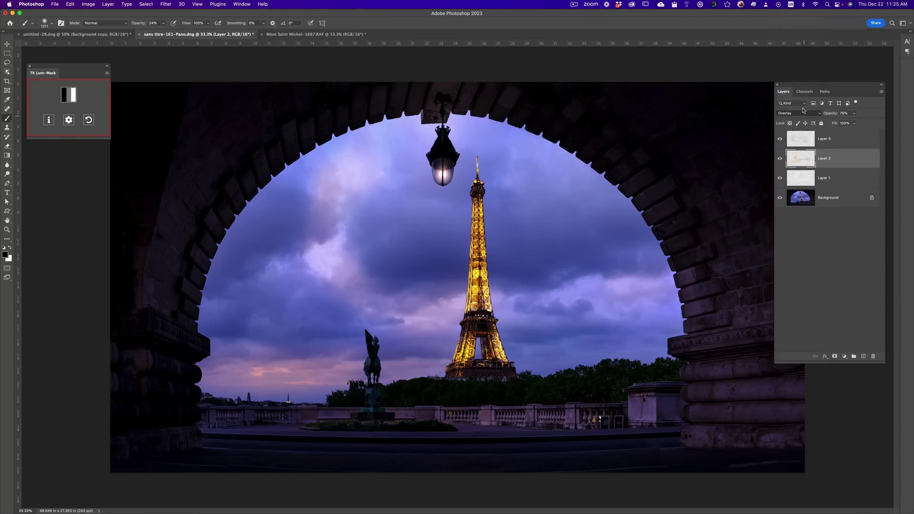
pyautogui.click(854, 113)
# Group Layer 1, Layer 2 and Layer 3, and name the group "dodge and burn"
pyautogui.click(837, 139)
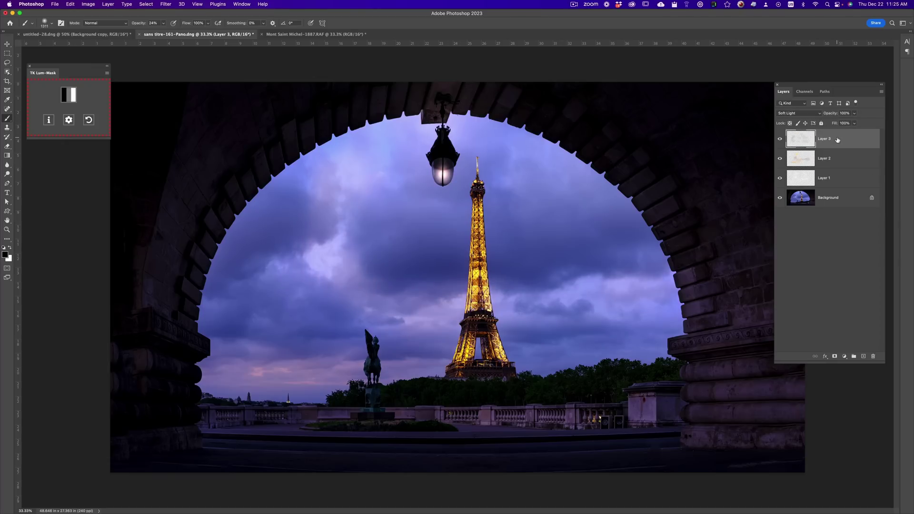
pyautogui.keyDown('shift'); pyautogui.click(845, 181); pyautogui.keyUp('shift')
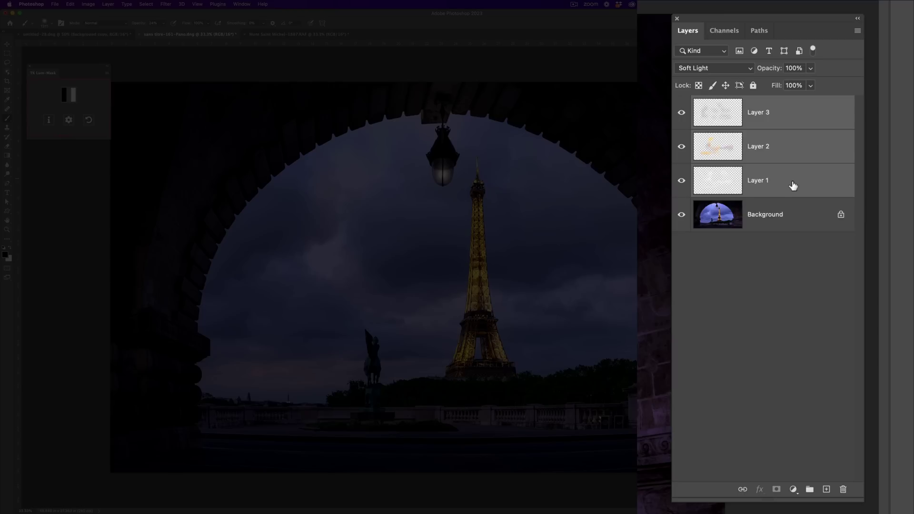
pyautogui.moveTo(787, 183); pyautogui.dragTo(809, 492)
pyautogui.doubleClick(731, 102)
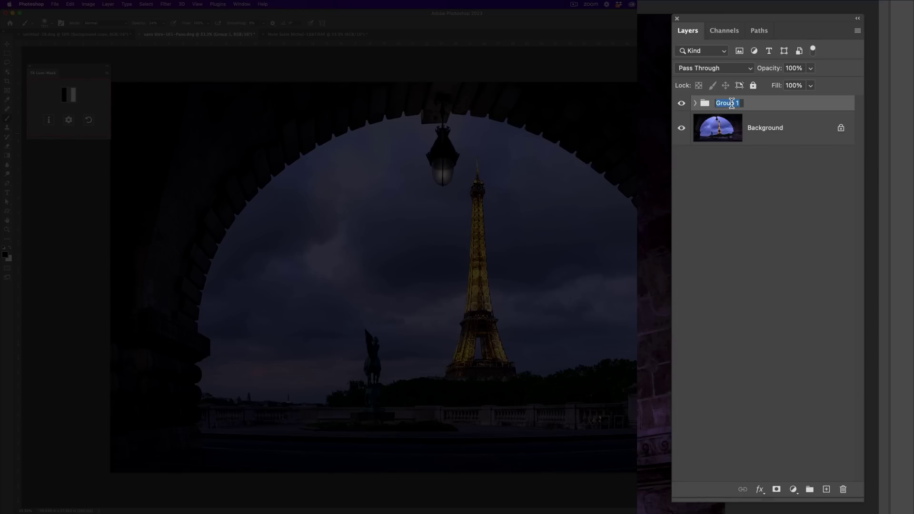
pyautogui.write('dodge and burn')
pyautogui.press('Return')
# Compare the photo with the dodge and burn group hidden and shown
pyautogui.click(681, 104)
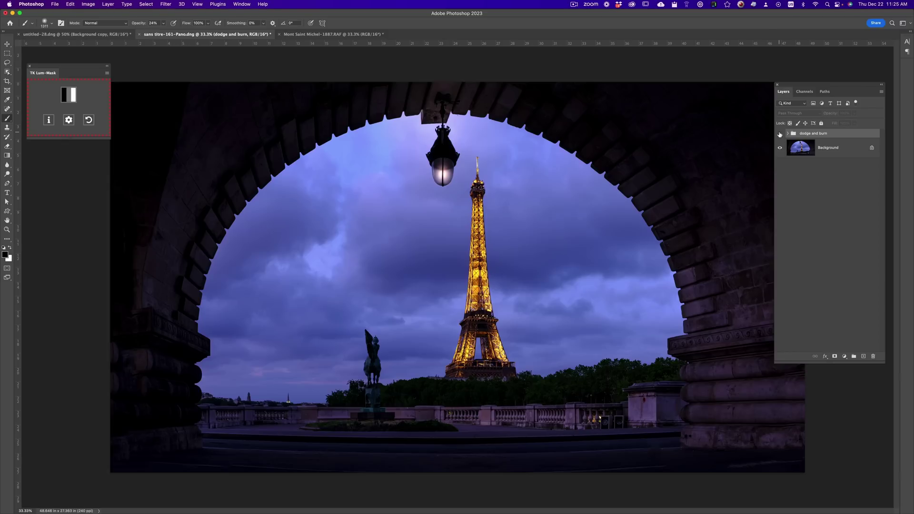
pyautogui.click(780, 134)
pyautogui.click(780, 135)
pyautogui.click(780, 134)
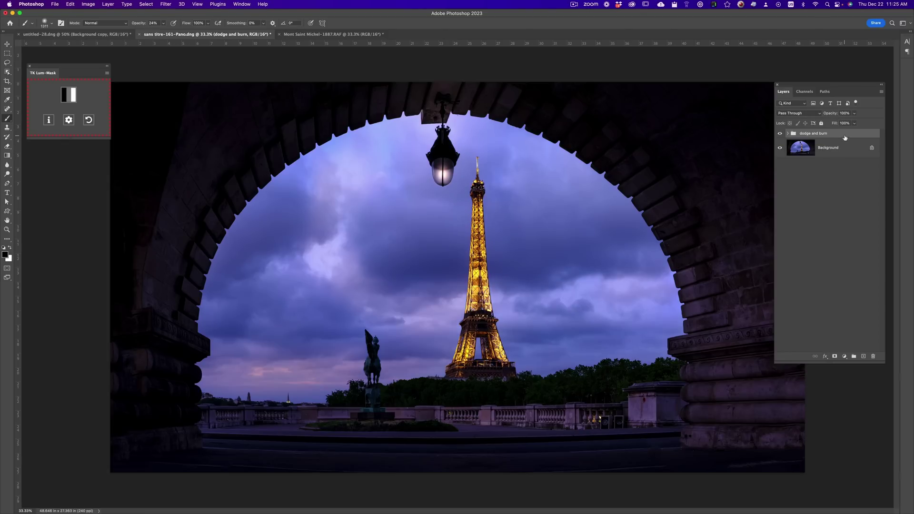
# Set the dodge and burn group's opacity to 80%, checking the effect against the original
pyautogui.click(855, 113)
pyautogui.moveTo(856, 122); pyautogui.dragTo(839, 124)
pyautogui.click(781, 135)
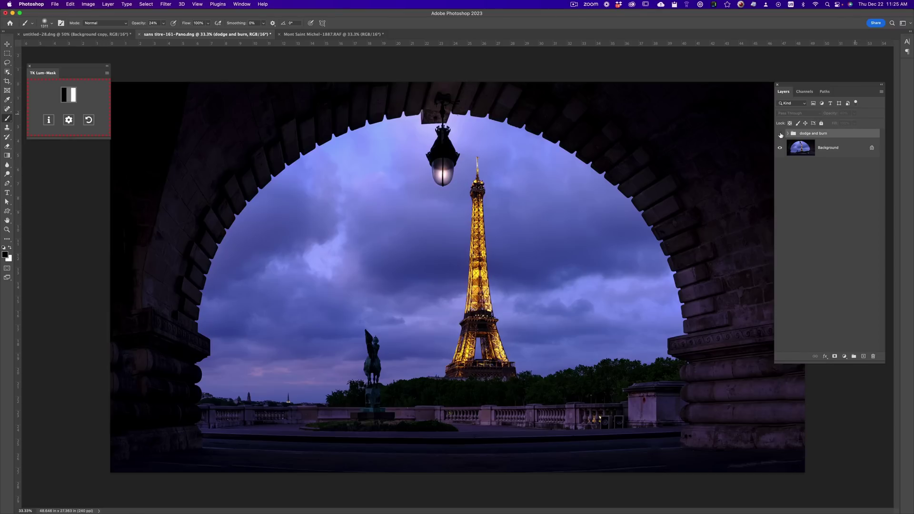
pyautogui.click(781, 134)
pyautogui.click(855, 123)
pyautogui.moveTo(869, 124); pyautogui.dragTo(868, 123)
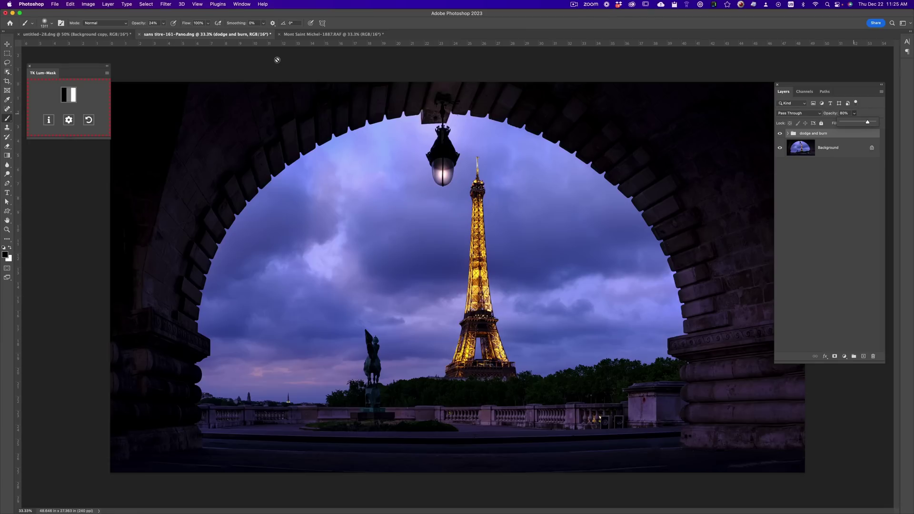
# Switch to the Mont Saint Michel image and load a Lights-2 luminosity mask as a selection
pyautogui.click(58, 36)
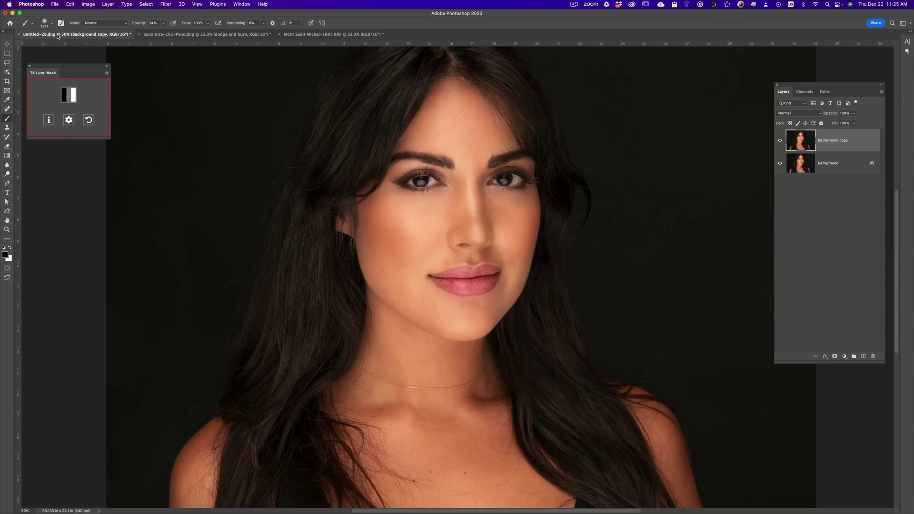
pyautogui.click(314, 36)
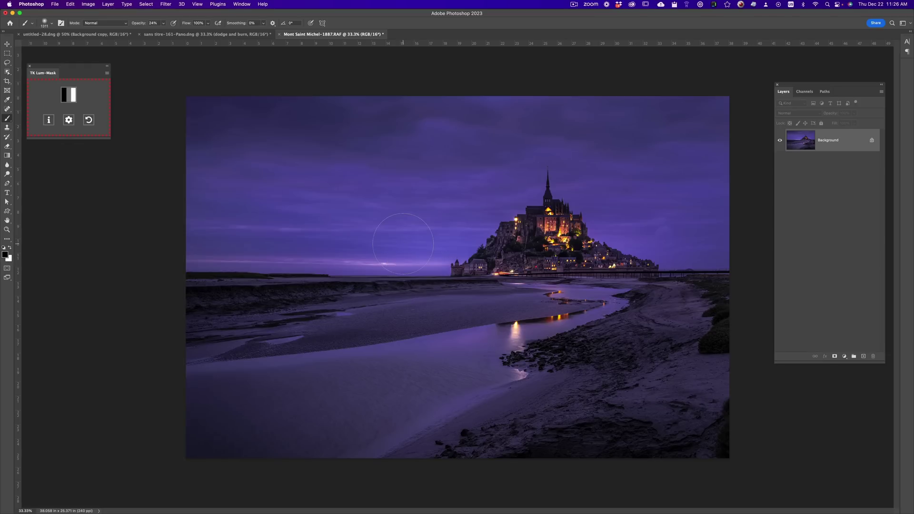
pyautogui.click(72, 98)
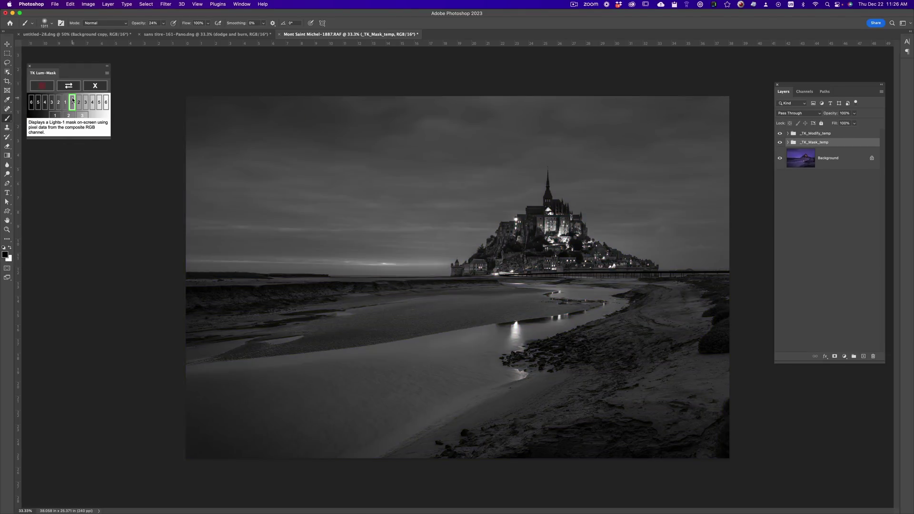
pyautogui.click(79, 102)
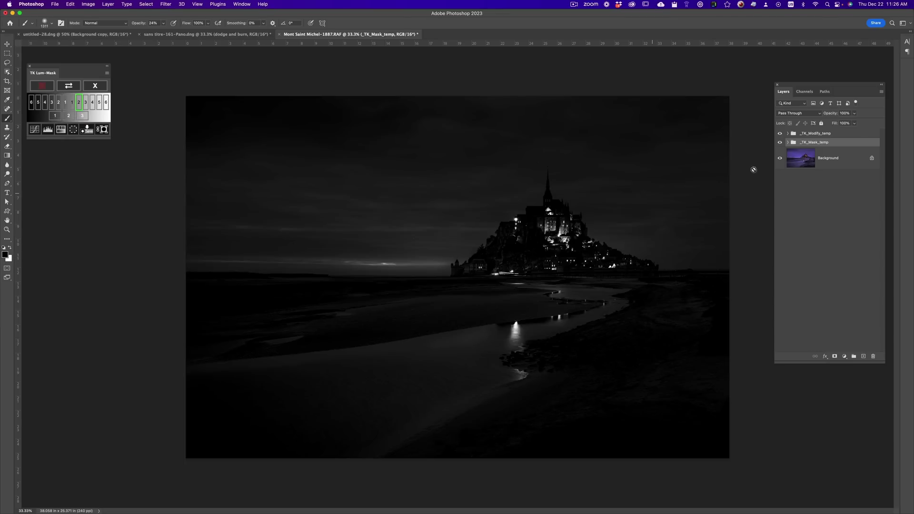
pyautogui.click(75, 132)
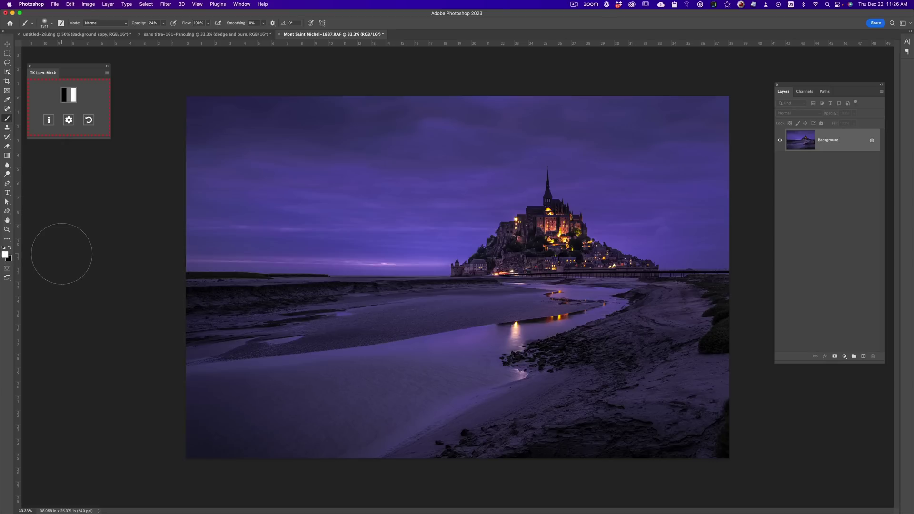
# Set the foreground colour to a saturated yellow, ffcc00
pyautogui.click(6, 257)
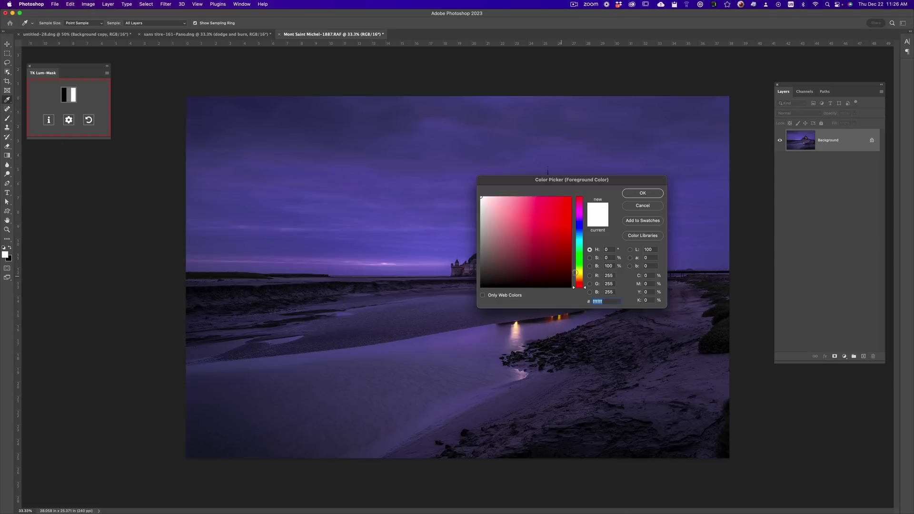
pyautogui.click(584, 276)
pyautogui.moveTo(570, 198); pyautogui.dragTo(575, 192)
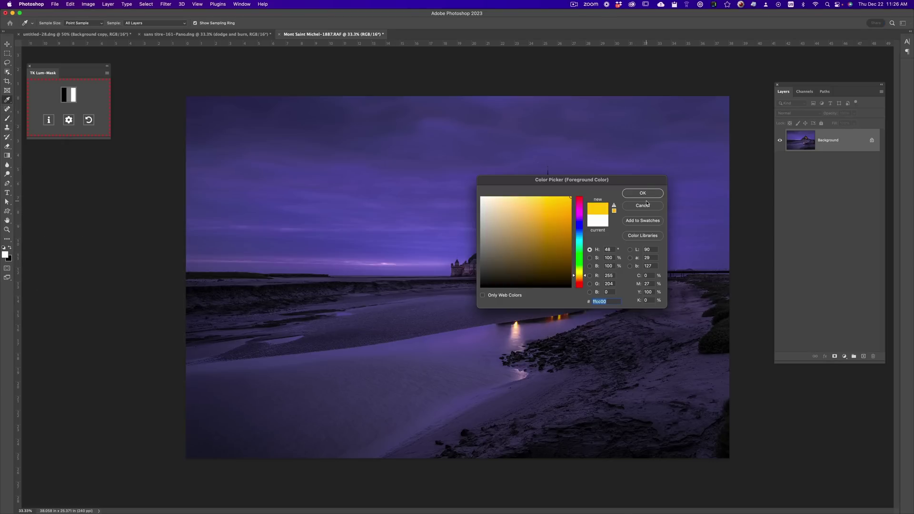
pyautogui.click(643, 193)
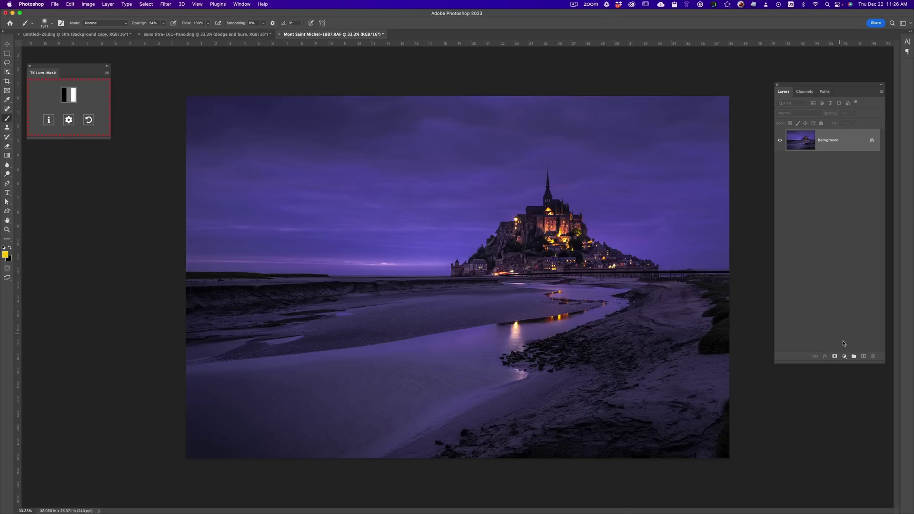
# Add a new layer above the Background and set its blend mode to Soft Light
pyautogui.click(864, 356)
pyautogui.click(795, 114)
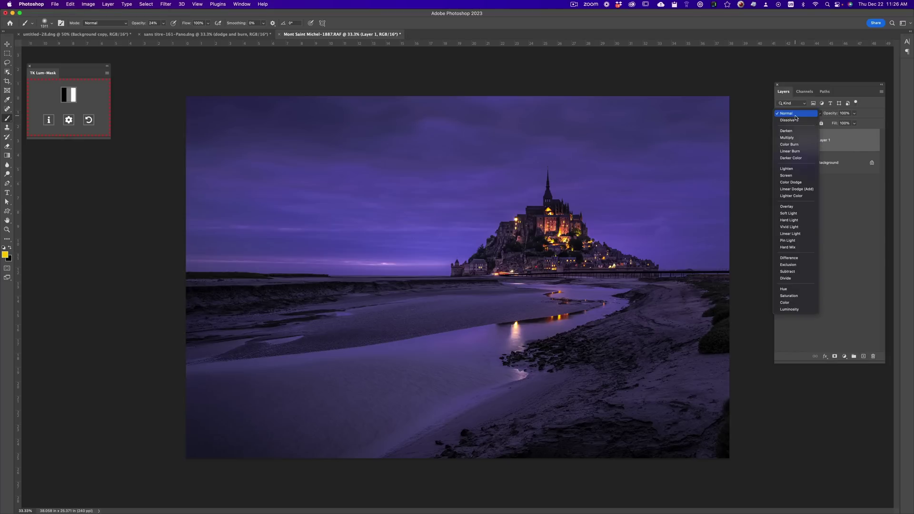
pyautogui.press('Return')
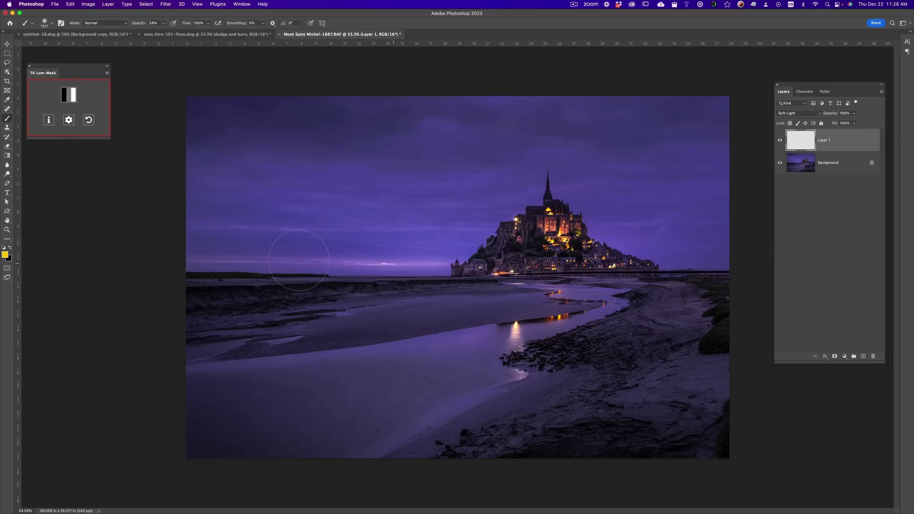
# Raise the brush opacity to 78%, paint yellow over the lights and their water reflections, and compare with Layer 1 hidden and shown
pyautogui.click(163, 23)
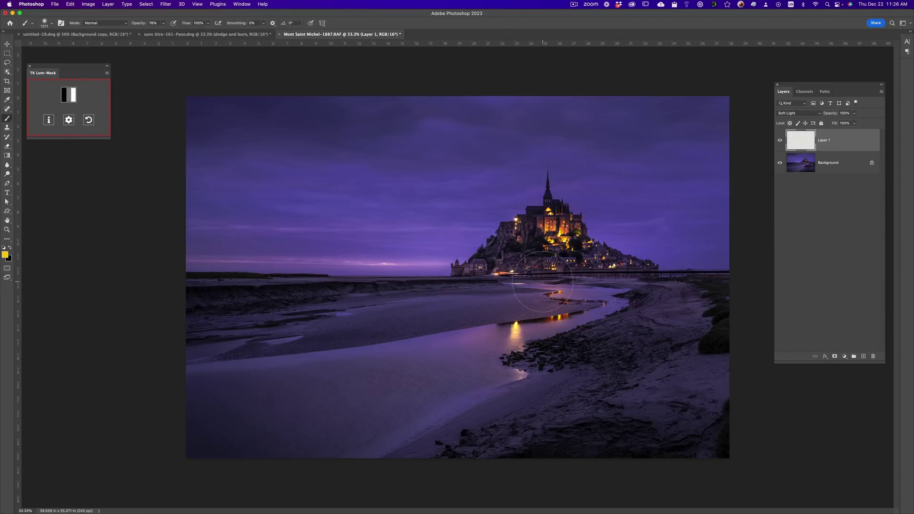
pyautogui.click(781, 140)
pyautogui.click(780, 141)
# Add a new layer above Layer 1 and make white the foreground colour
pyautogui.click(863, 357)
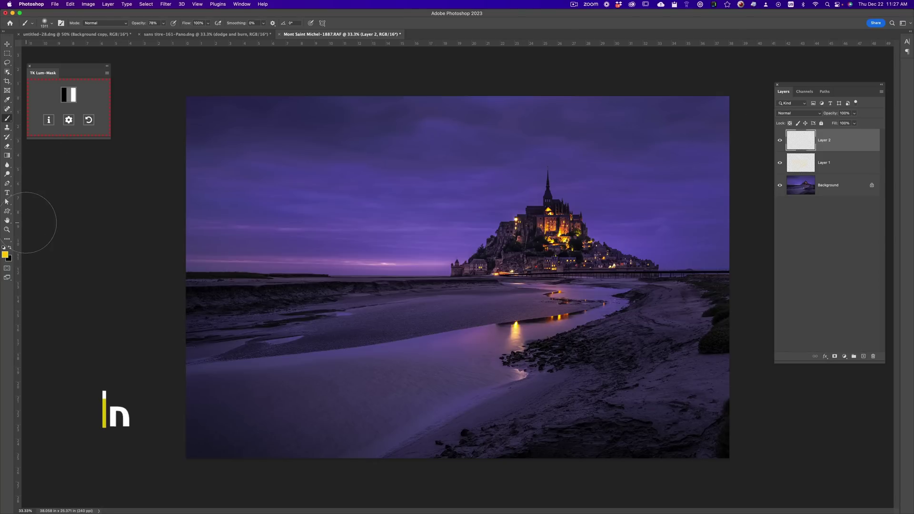
pyautogui.press('d')
pyautogui.press('x')
# Load a Lights luminosity mask as a selection and set Layer 2's blend mode to Soft Light
pyautogui.click(68, 95)
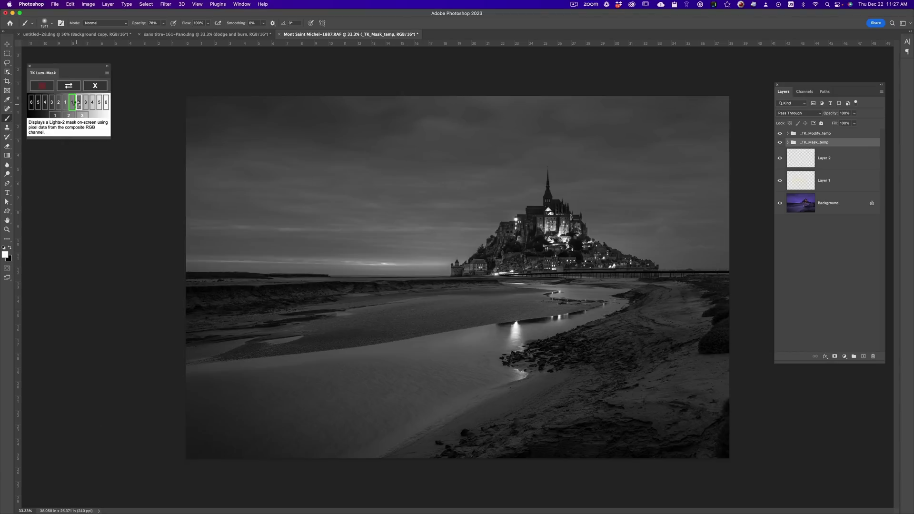
pyautogui.click(79, 103)
pyautogui.click(73, 103)
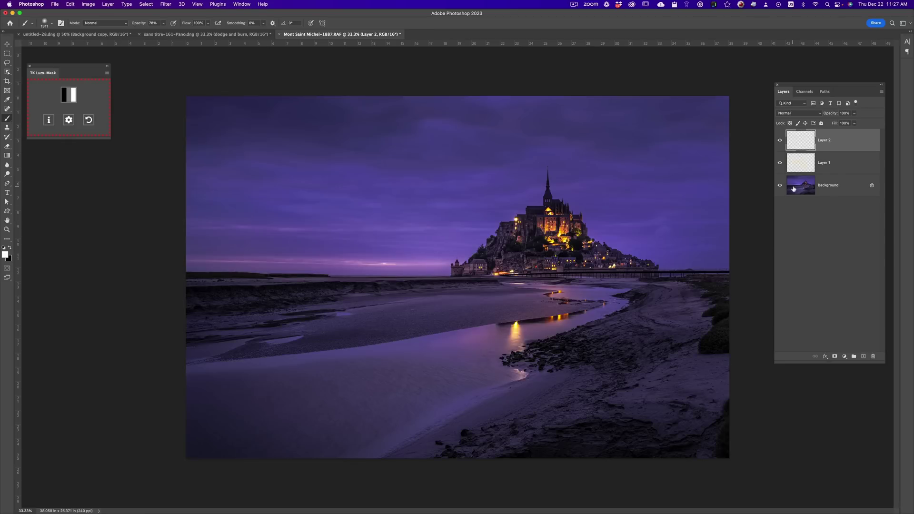
pyautogui.click(805, 113)
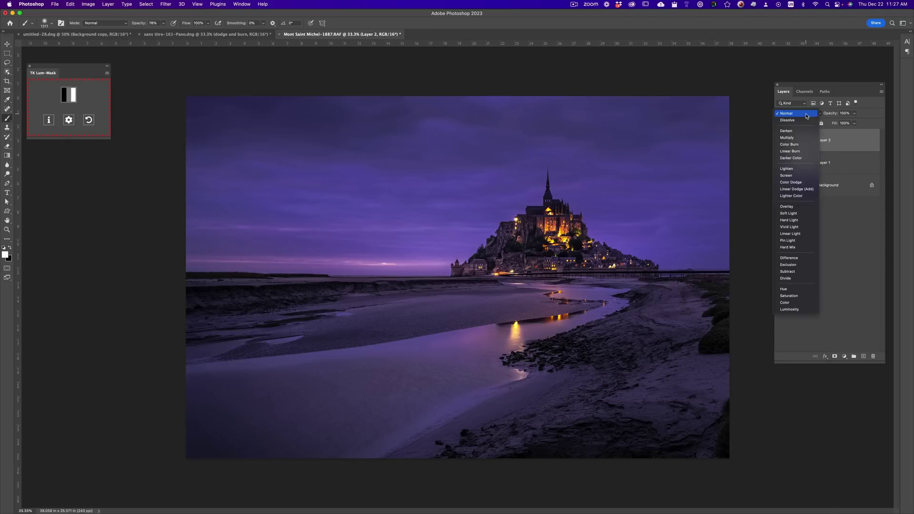
pyautogui.click(793, 215)
# Resize the soft round brush and paint white over the bright clouds in the sky on Layer 2
pyautogui.moveTo(432, 208); pyautogui.dragTo(455, 207)
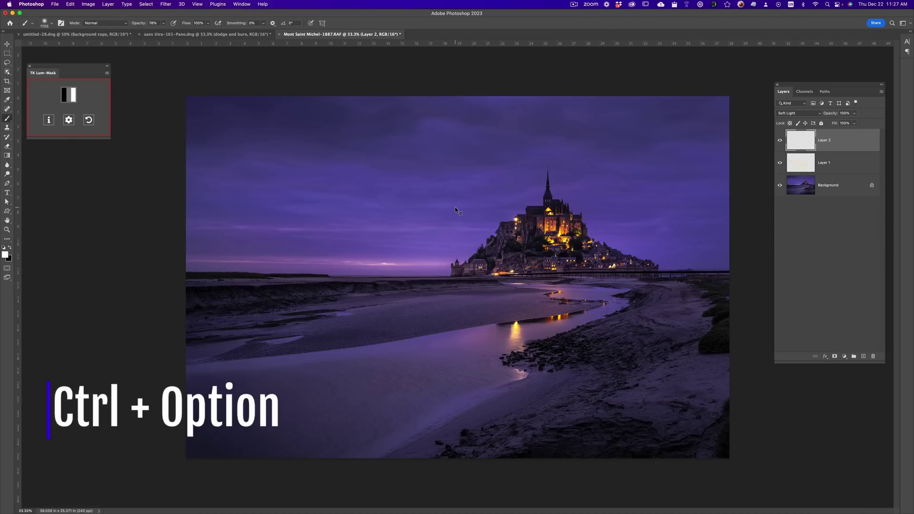
pyautogui.moveTo(450, 193)
pyautogui.mouseDown()
pyautogui.moveTo(395, 195)
pyautogui.moveTo(428, 193)
pyautogui.moveTo(407, 194)
pyautogui.mouseUp()
pyautogui.rightClick(435, 186)
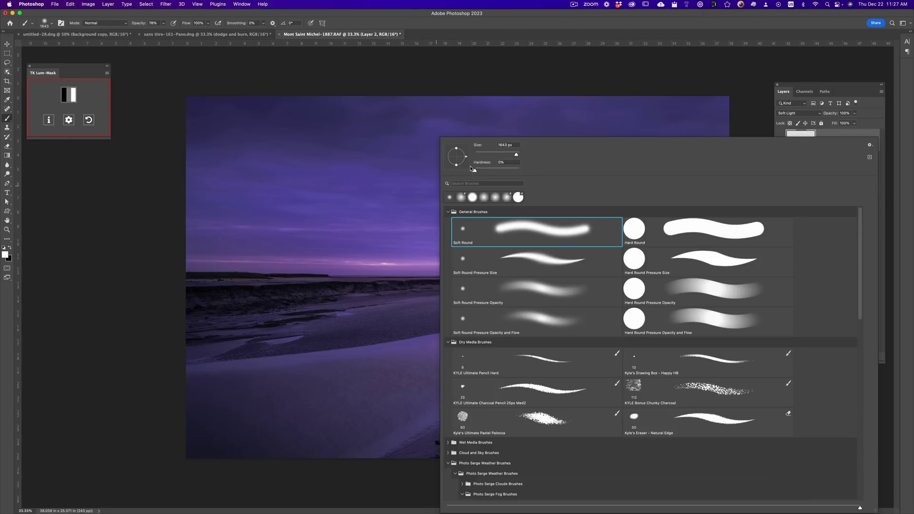
pyautogui.moveTo(519, 158); pyautogui.dragTo(514, 157)
pyautogui.click(351, 207)
pyautogui.moveTo(350, 207)
pyautogui.mouseDown()
pyautogui.moveTo(314, 207)
pyautogui.moveTo(400, 210)
pyautogui.moveTo(233, 197)
pyautogui.moveTo(422, 216)
pyautogui.moveTo(308, 198)
pyautogui.moveTo(411, 207)
pyautogui.moveTo(297, 208)
pyautogui.moveTo(435, 201)
pyautogui.moveTo(413, 214)
pyautogui.moveTo(261, 204)
pyautogui.moveTo(400, 203)
pyautogui.moveTo(330, 211)
pyautogui.mouseUp()
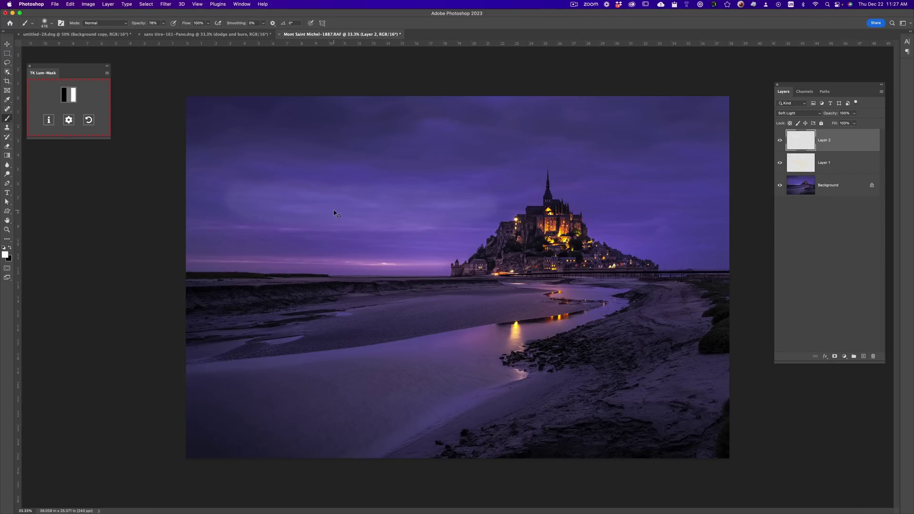
# Create a Lights-2 luminosity mask and load it as a selection for Layer 2
pyautogui.click(68, 95)
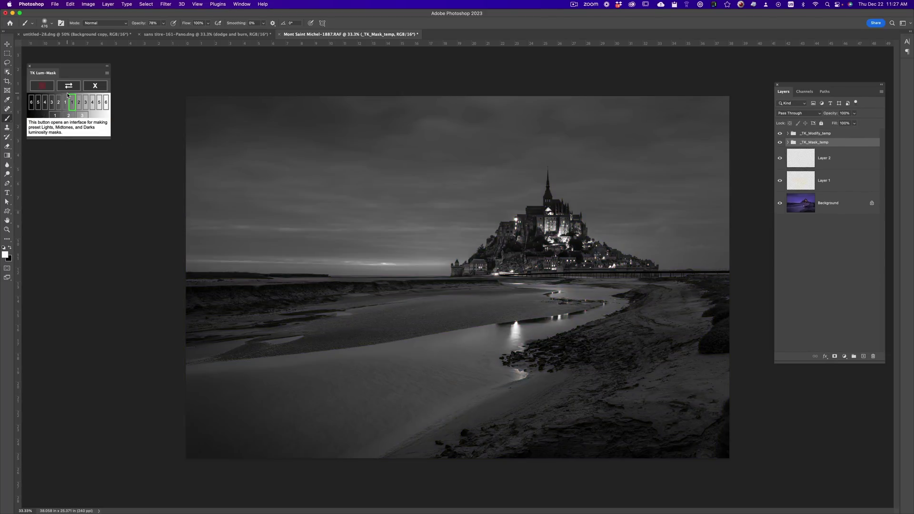
pyautogui.click(79, 102)
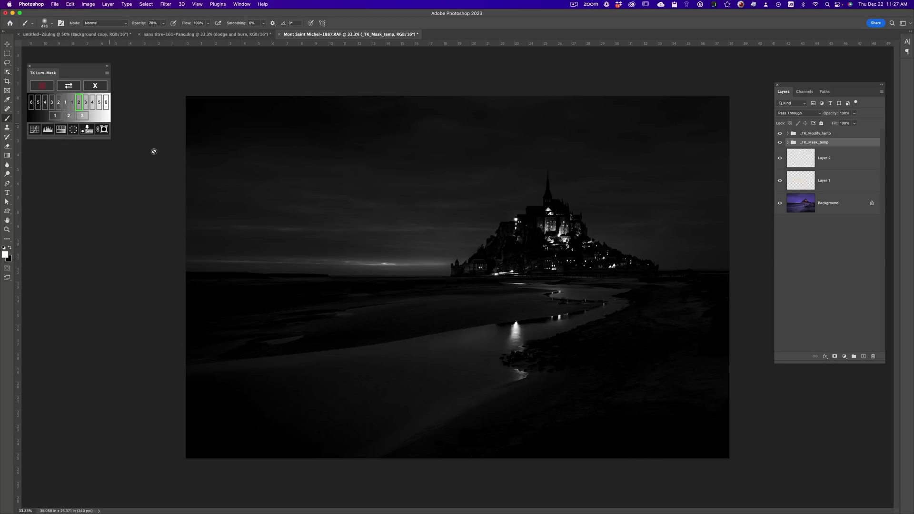
pyautogui.click(73, 130)
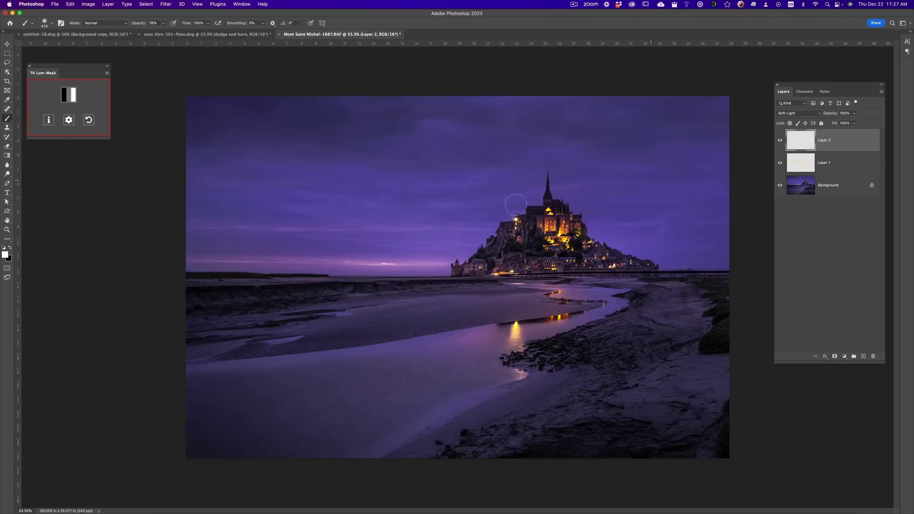
# Dodge the sky and the foreground water in white with an enlarged brush, and compare with Layer 2 hidden and shown
pyautogui.moveTo(383, 224); pyautogui.dragTo(402, 227)
pyautogui.moveTo(312, 398); pyautogui.dragTo(343, 398)
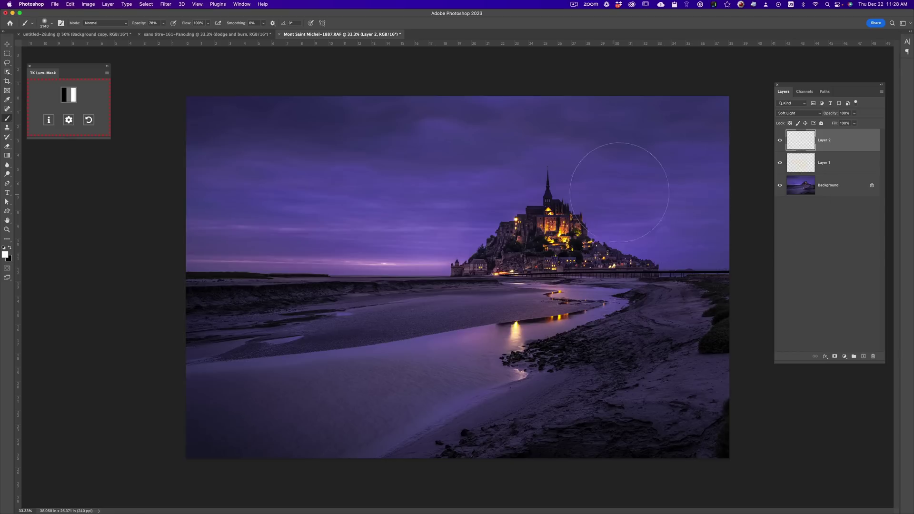
pyautogui.click(781, 141)
pyautogui.click(780, 141)
# Add a new layer above Layer 2 and set its blend mode to Soft Light
pyautogui.click(864, 357)
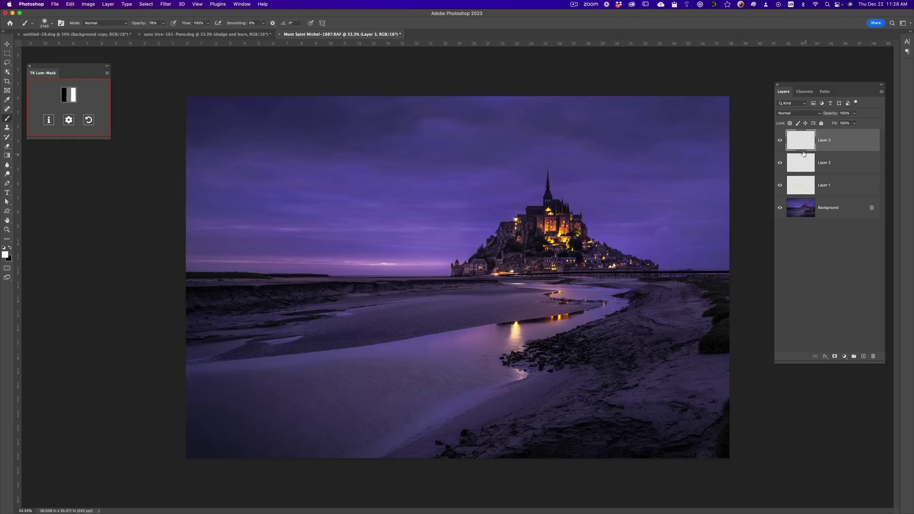
pyautogui.click(800, 114)
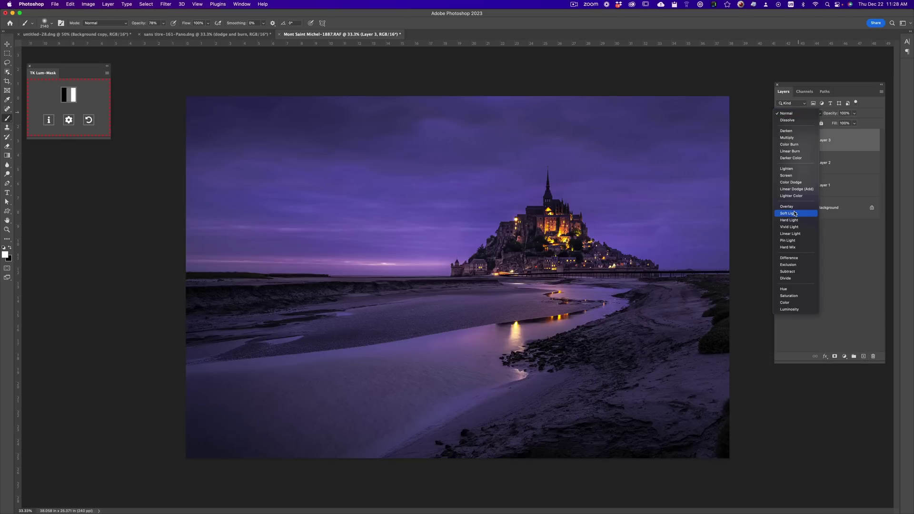
pyautogui.click(796, 210)
# Preview the Darks-2 and Darks-3 luminosity masks, and load the Darks-4 mask as a selection
pyautogui.click(67, 99)
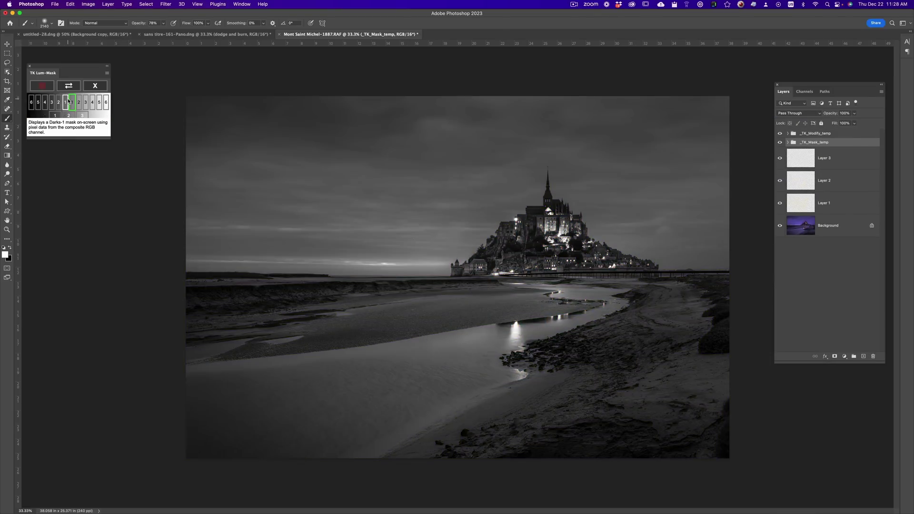
pyautogui.click(58, 104)
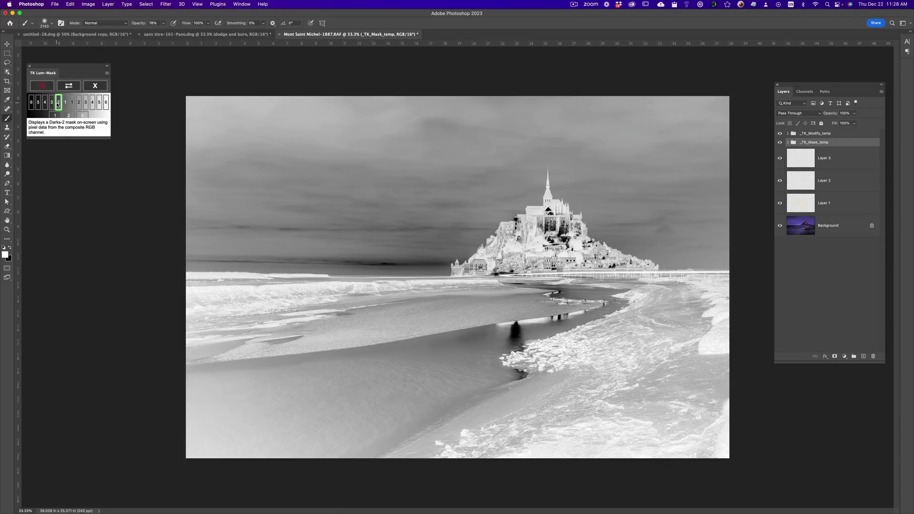
pyautogui.click(52, 103)
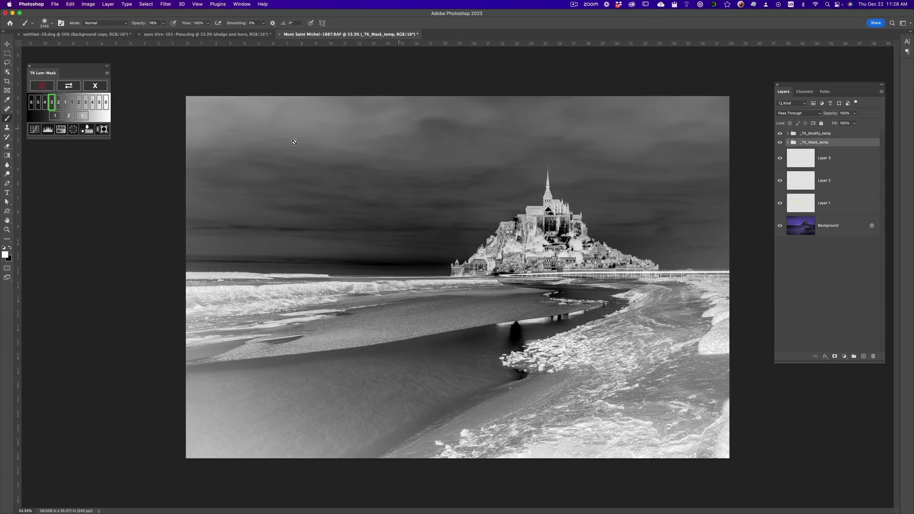
pyautogui.click(46, 104)
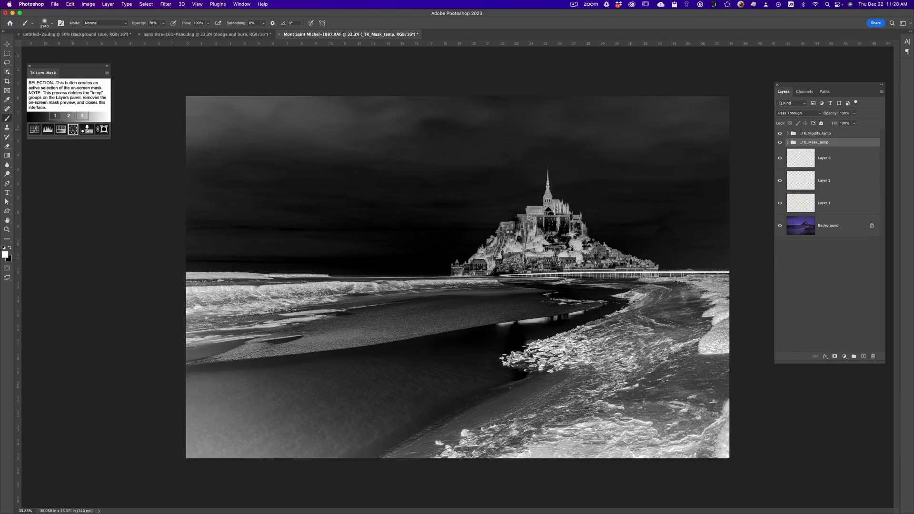
pyautogui.click(72, 130)
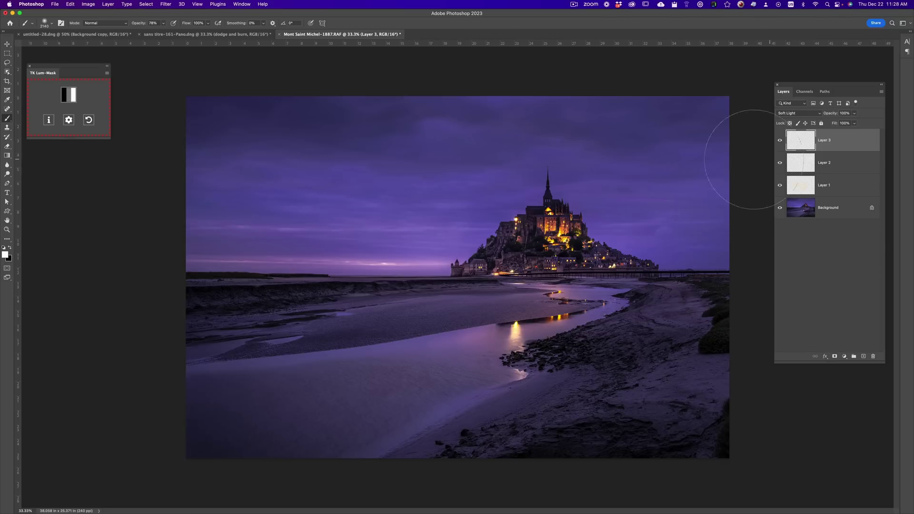
# Burn the sky with black on Layer 3, check the effect, and lower the layer's opacity to 65%
pyautogui.click(11, 248)
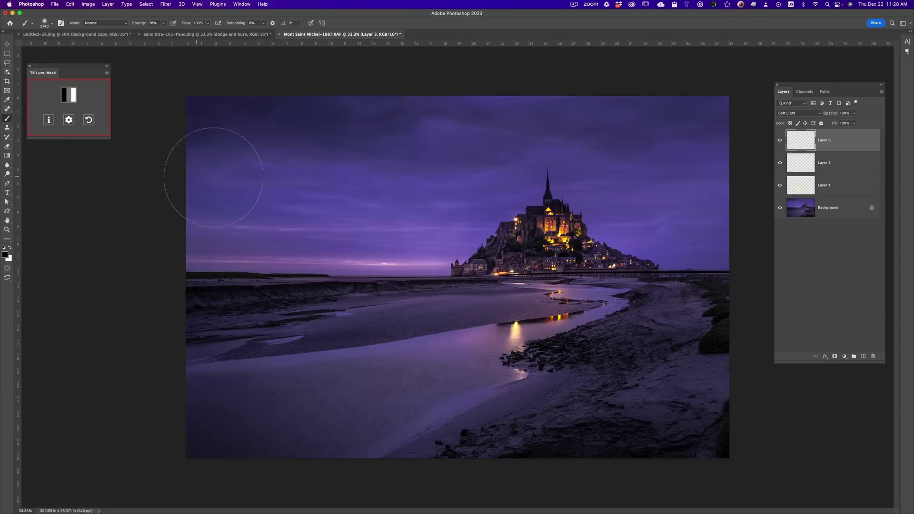
pyautogui.moveTo(163, 149); pyautogui.dragTo(528, 161)
pyautogui.click(781, 141)
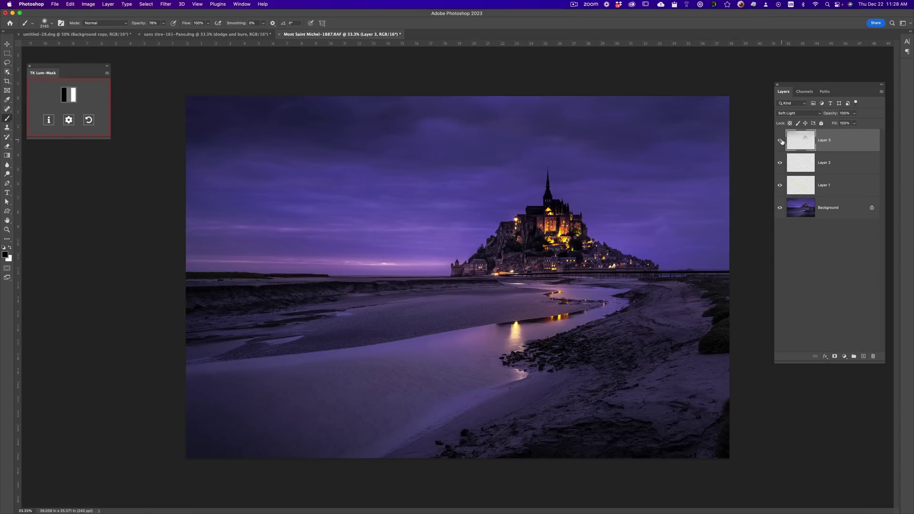
pyautogui.click(855, 115)
# Burn the foreground sand and the far shoreline with black, and compare with Layer 3 hidden and shown
pyautogui.moveTo(667, 414); pyautogui.dragTo(614, 410)
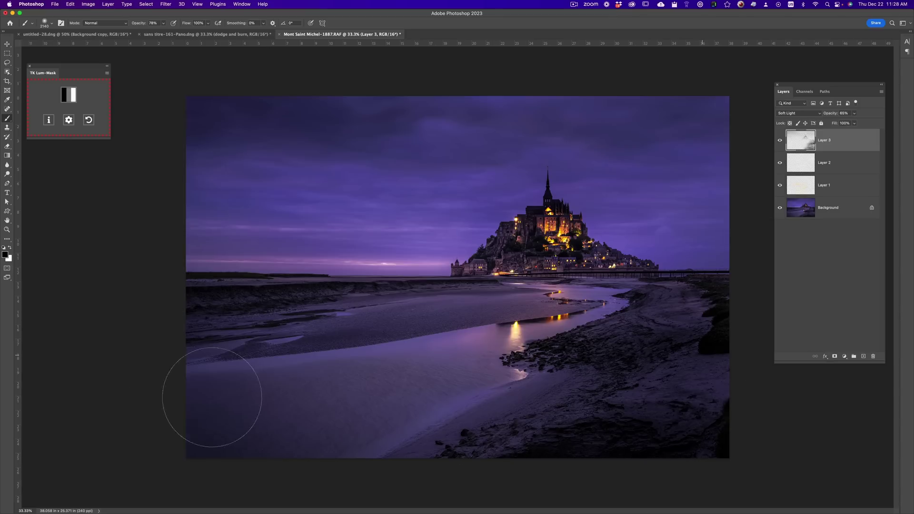
pyautogui.moveTo(413, 314); pyautogui.dragTo(345, 314)
pyautogui.moveTo(269, 317); pyautogui.dragTo(312, 316)
pyautogui.click(780, 141)
pyautogui.click(780, 140)
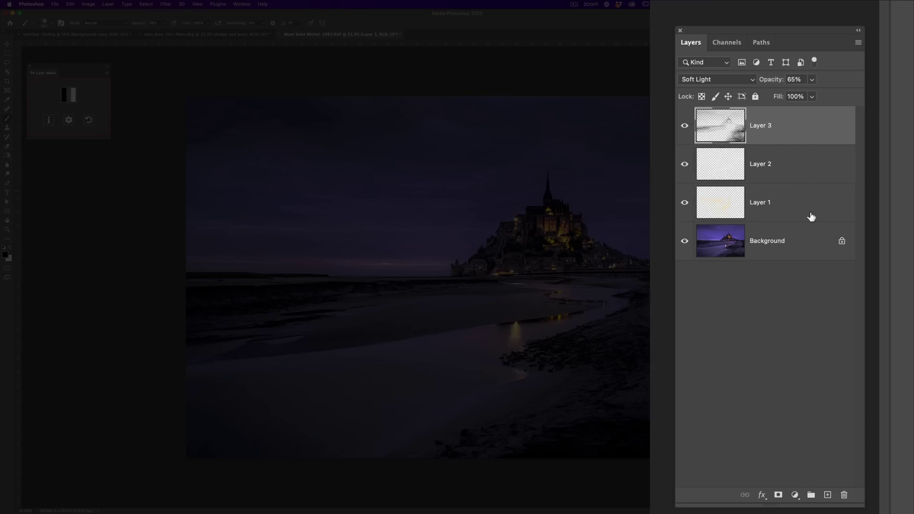
# Group Layers 1 to 3 under the name "dodge and burn" and compare the photo with the group hidden and shown
pyautogui.keyDown('shift'); pyautogui.click(811, 216); pyautogui.keyUp('shift')
pyautogui.moveTo(810, 215); pyautogui.dragTo(809, 495)
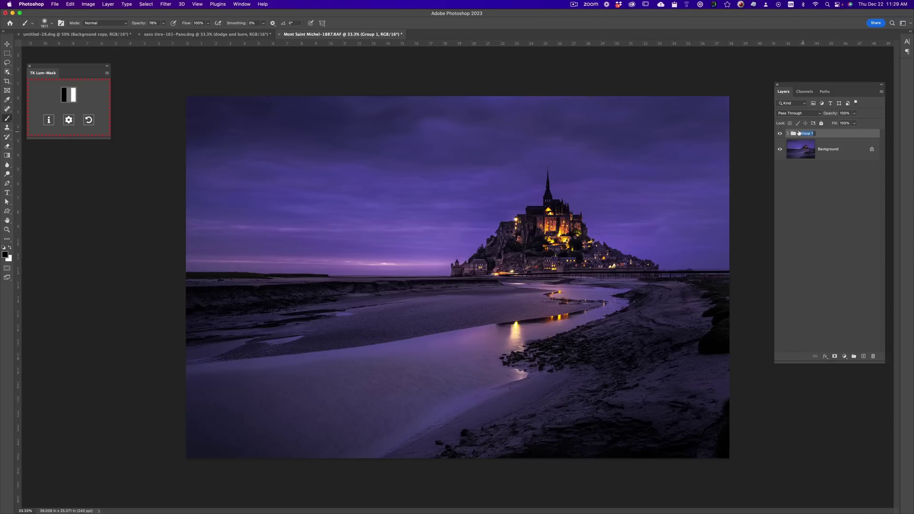
pyautogui.write('dodge and burn')
pyautogui.press('Return')
pyautogui.click(781, 133)
pyautogui.click(780, 134)
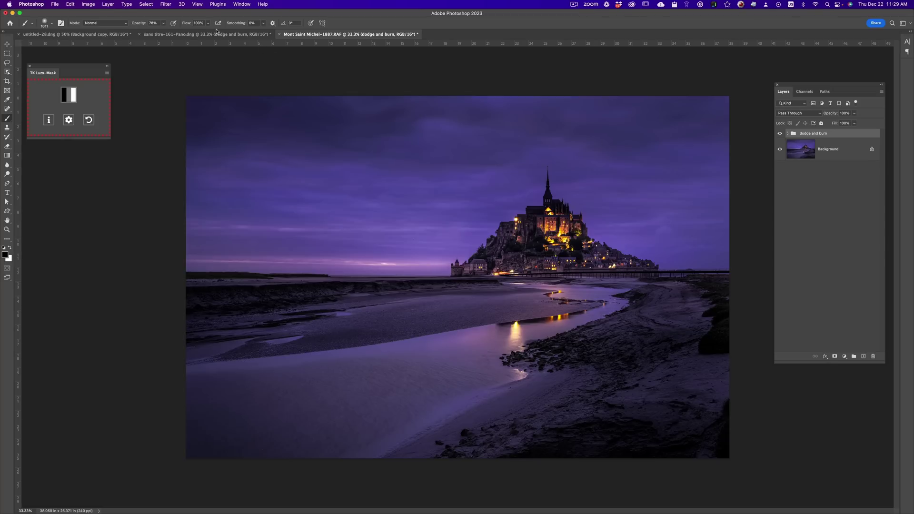
# Switch to the untitled-28.dng portrait and add a new layer above Background copy with the Soft Light blend mode
pyautogui.click(101, 35)
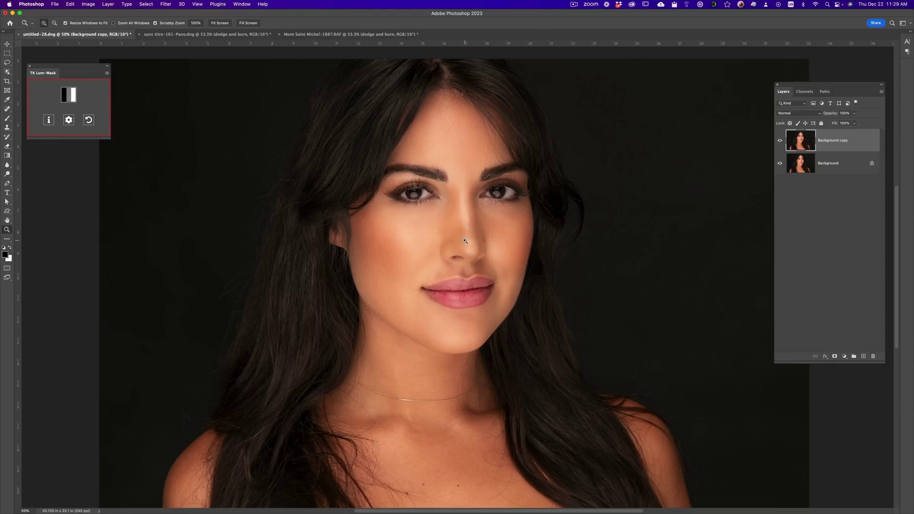
pyautogui.click(863, 357)
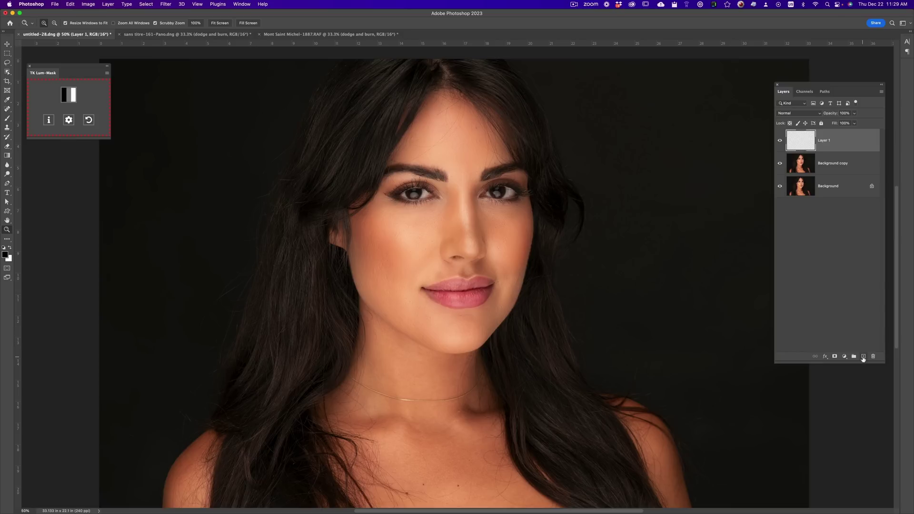
pyautogui.click(795, 114)
pyautogui.click(791, 212)
# Preview the Darks-1 and Darks-2 luminosity masks on the portrait and exit the mask preview
pyautogui.click(69, 96)
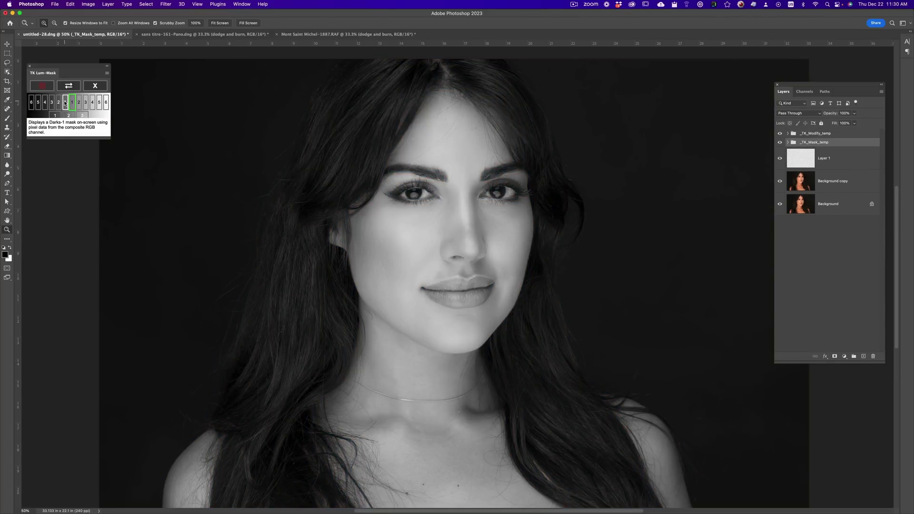
pyautogui.click(66, 102)
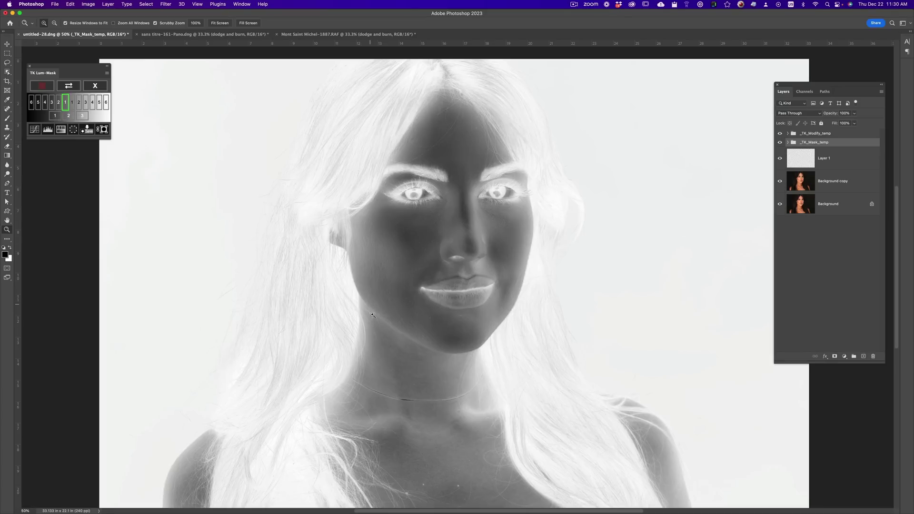
pyautogui.click(59, 103)
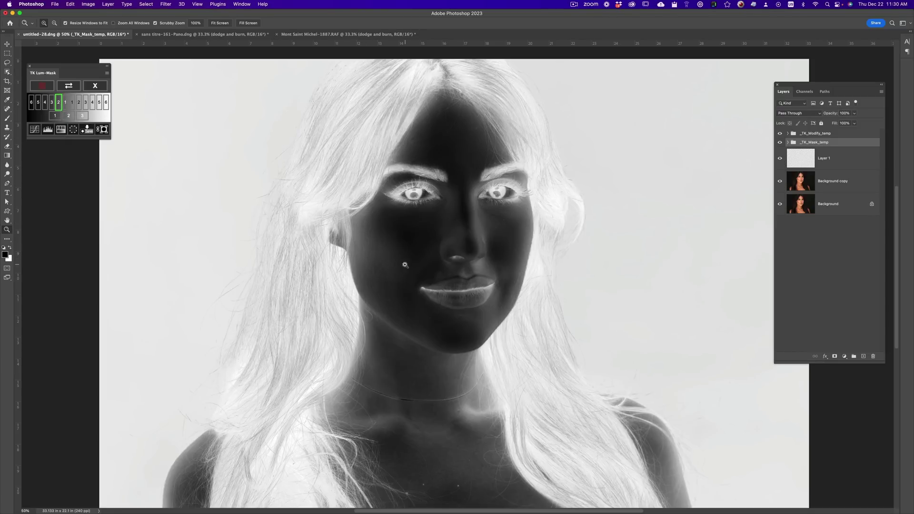
pyautogui.click(65, 103)
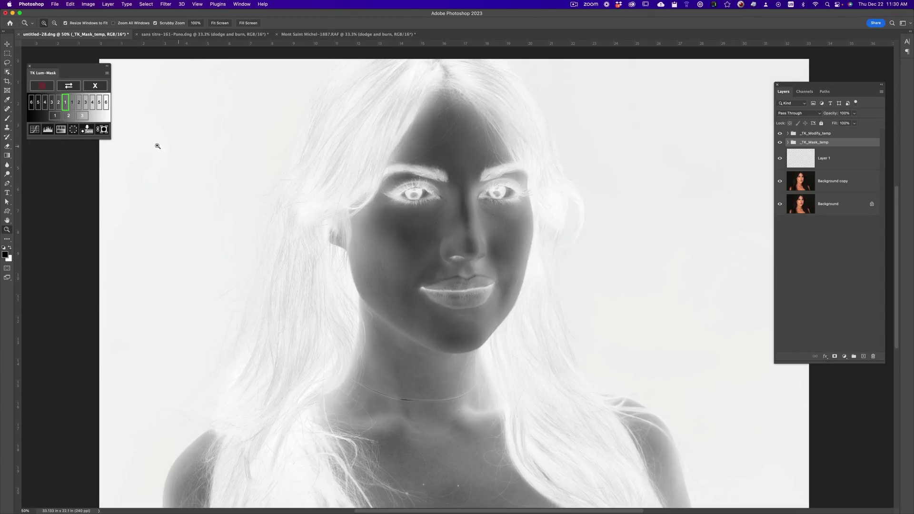
pyautogui.click(86, 129)
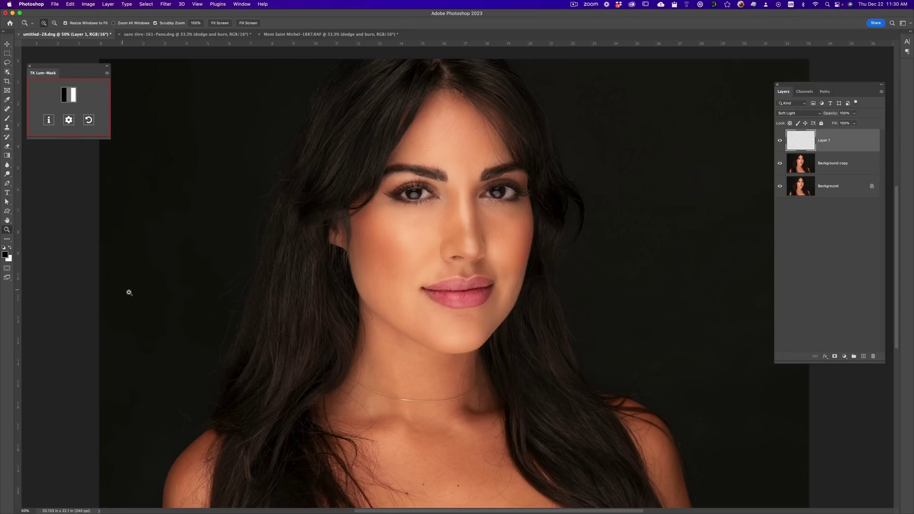
# Burn the cheeks, sides of the face and neck on Layer 1 with a black brush at 18% opacity, and compare with the layer hidden and shown
pyautogui.press('b')
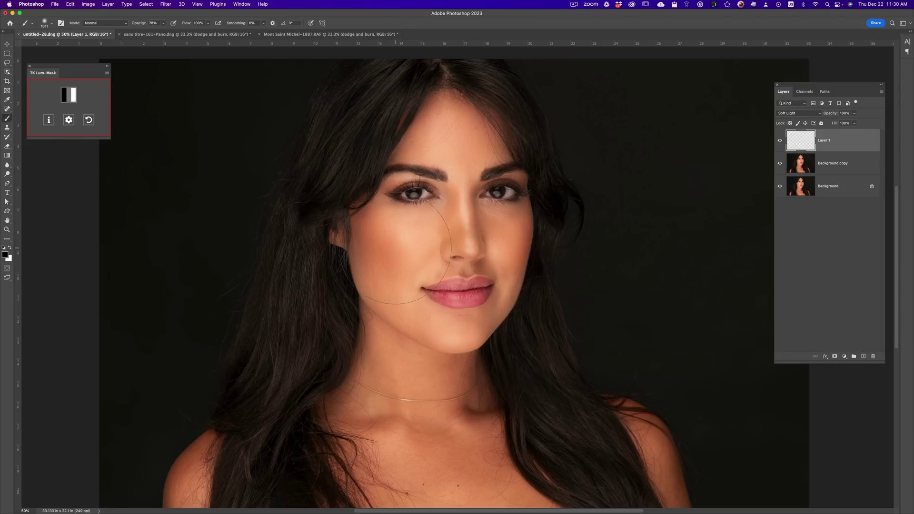
pyautogui.click(163, 23)
pyautogui.click(383, 284)
pyautogui.moveTo(393, 339)
pyautogui.mouseDown()
pyautogui.moveTo(345, 300)
pyautogui.moveTo(352, 267)
pyautogui.moveTo(344, 281)
pyautogui.mouseUp()
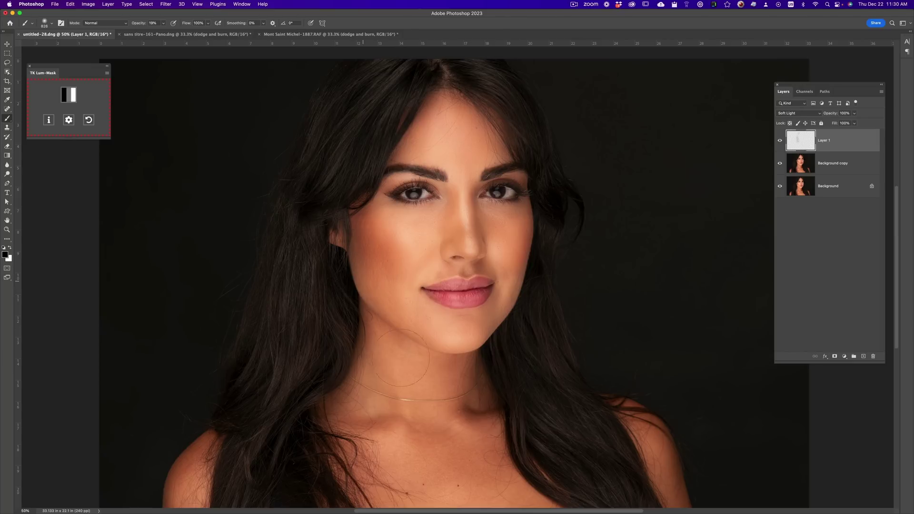
pyautogui.moveTo(530, 144)
pyautogui.mouseDown()
pyautogui.moveTo(504, 116)
pyautogui.moveTo(525, 170)
pyautogui.moveTo(530, 246)
pyautogui.moveTo(533, 207)
pyautogui.moveTo(492, 356)
pyautogui.moveTo(517, 273)
pyautogui.moveTo(478, 379)
pyautogui.moveTo(454, 400)
pyautogui.mouseUp()
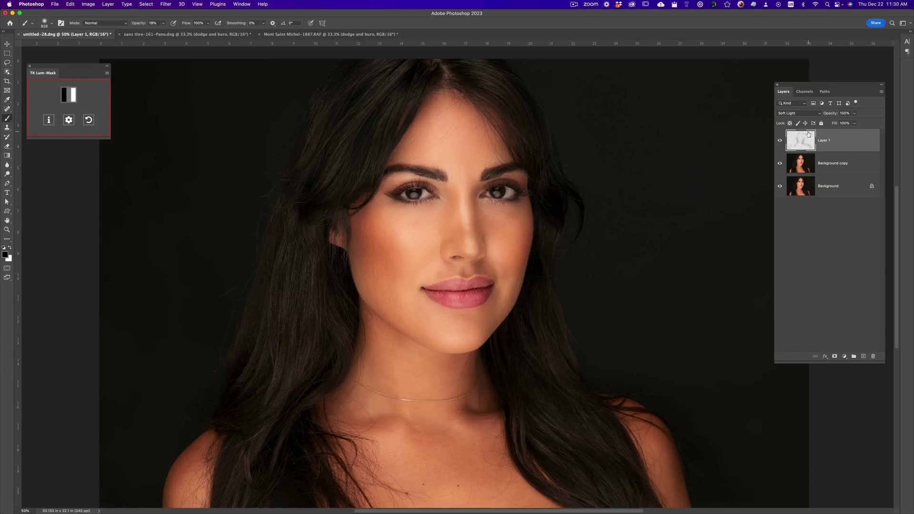
pyautogui.click(780, 142)
pyautogui.click(780, 141)
pyautogui.click(780, 141)
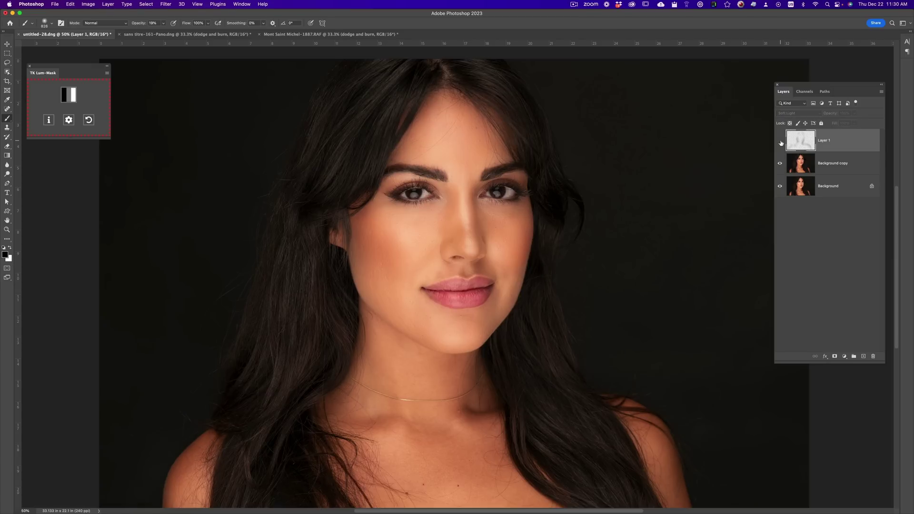
pyautogui.click(780, 141)
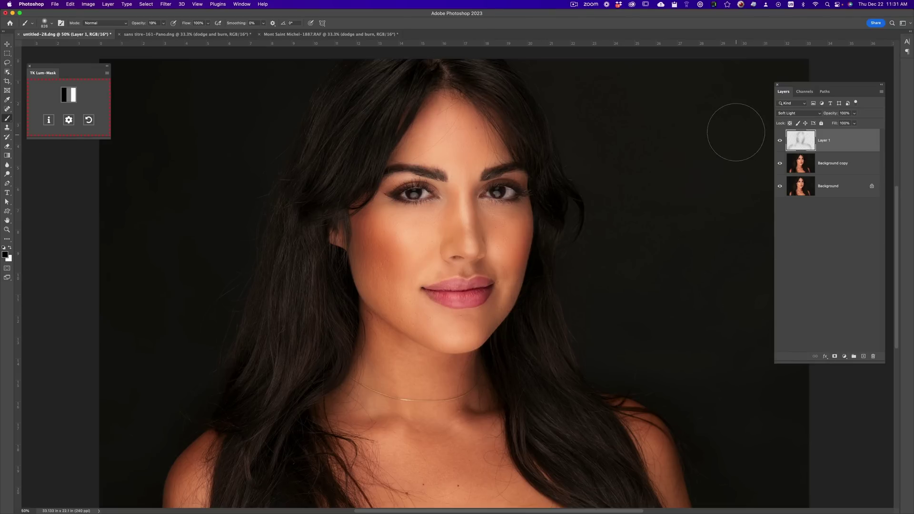
# Lower Layer 1's opacity to 79% and compare the whole portrait with the layer hidden and shown
pyautogui.click(781, 141)
pyautogui.click(780, 141)
pyautogui.click(781, 141)
pyautogui.click(780, 141)
pyautogui.moveTo(855, 114)
pyautogui.mouseDown()
pyautogui.moveTo(845, 124)
pyautogui.moveTo(852, 128)
pyautogui.mouseUp()
pyautogui.press('z')
pyautogui.click(440, 193)
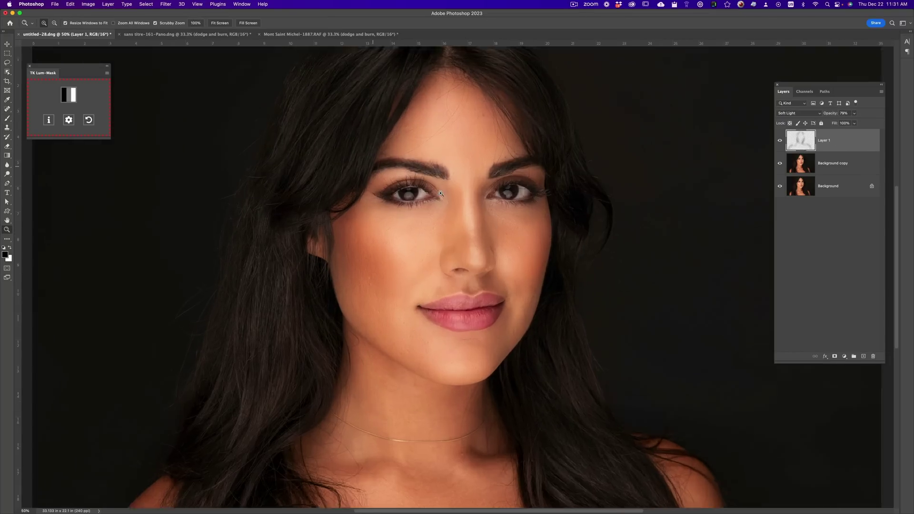
pyautogui.keyDown('alt'); pyautogui.click(441, 194); pyautogui.keyUp('alt')
pyautogui.keyDown('alt'); pyautogui.click(441, 194); pyautogui.keyUp('alt')
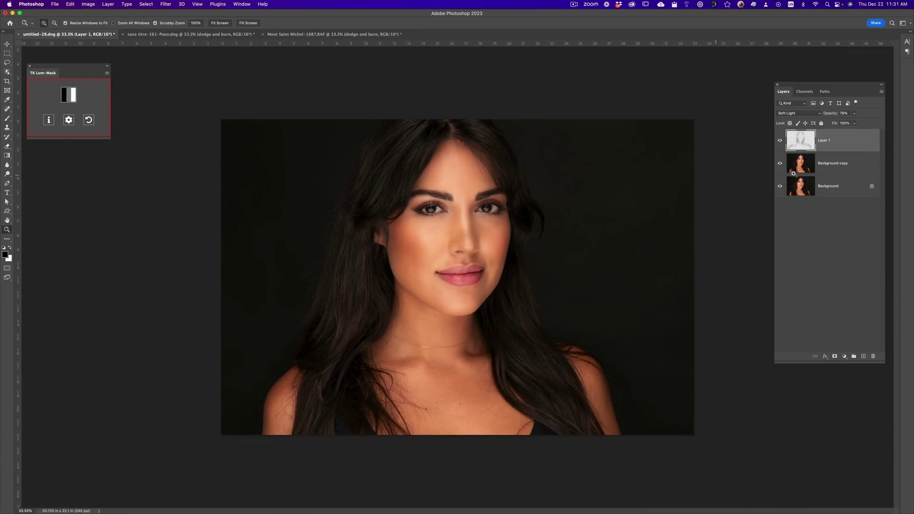
pyautogui.click(780, 142)
pyautogui.click(779, 142)
pyautogui.click(780, 141)
pyautogui.click(780, 142)
# Add a new layer above Layer 1, rename Layer 1 as "face" and make Layer 2 the active layer
pyautogui.click(863, 356)
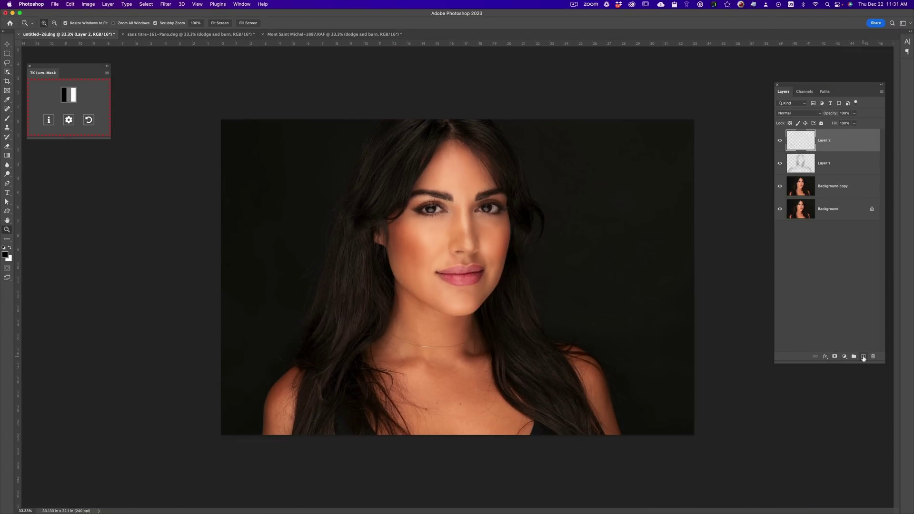
pyautogui.doubleClick(822, 164)
pyautogui.write('face')
pyautogui.press('Return')
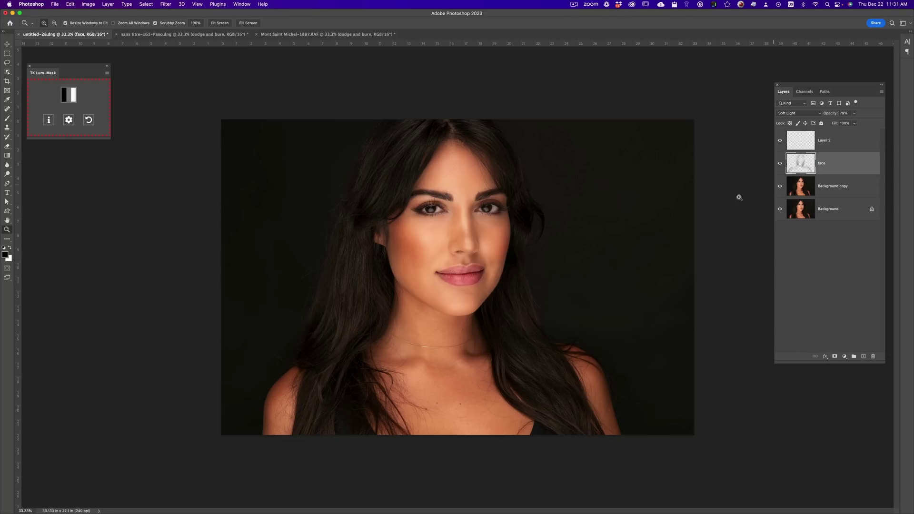
pyautogui.click(839, 144)
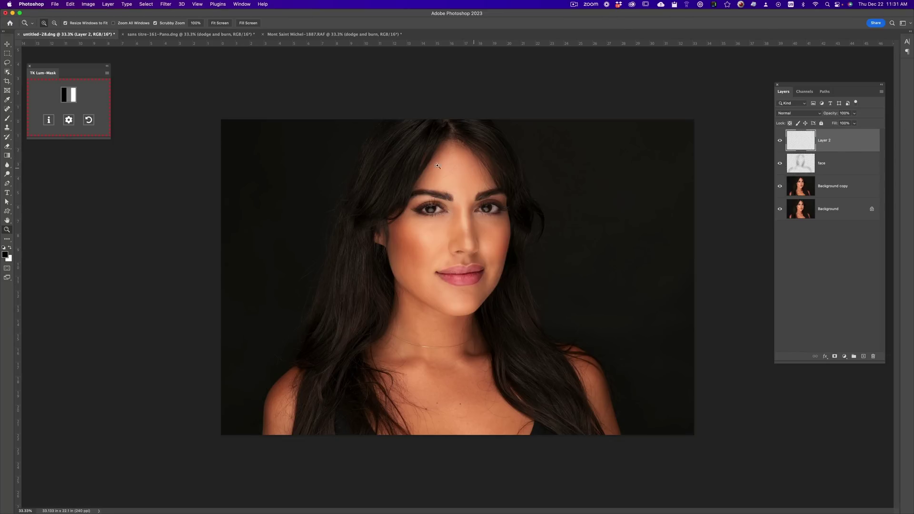
# Burn the hair down both sides of the face with black on Layer 2, and compare with the layer hidden and shown
pyautogui.press('b')
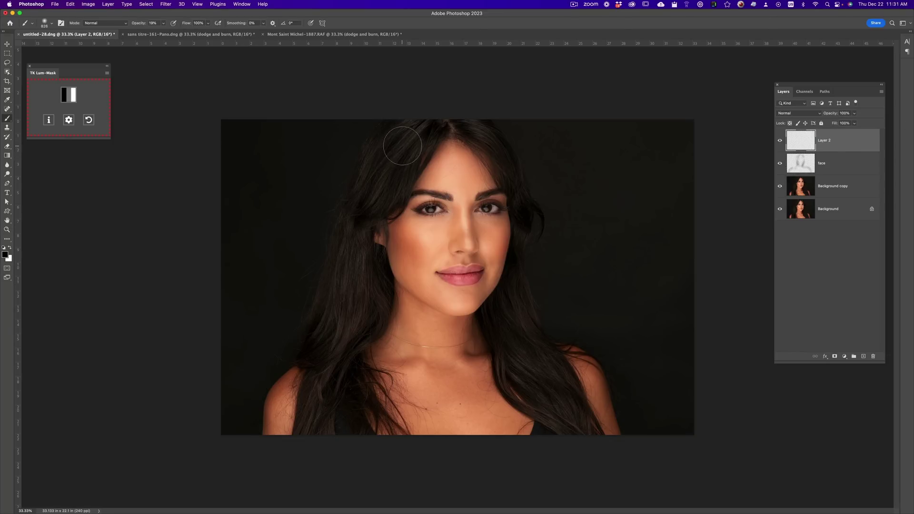
pyautogui.moveTo(392, 143)
pyautogui.mouseDown()
pyautogui.moveTo(410, 127)
pyautogui.moveTo(347, 246)
pyautogui.moveTo(346, 336)
pyautogui.moveTo(333, 387)
pyautogui.mouseUp()
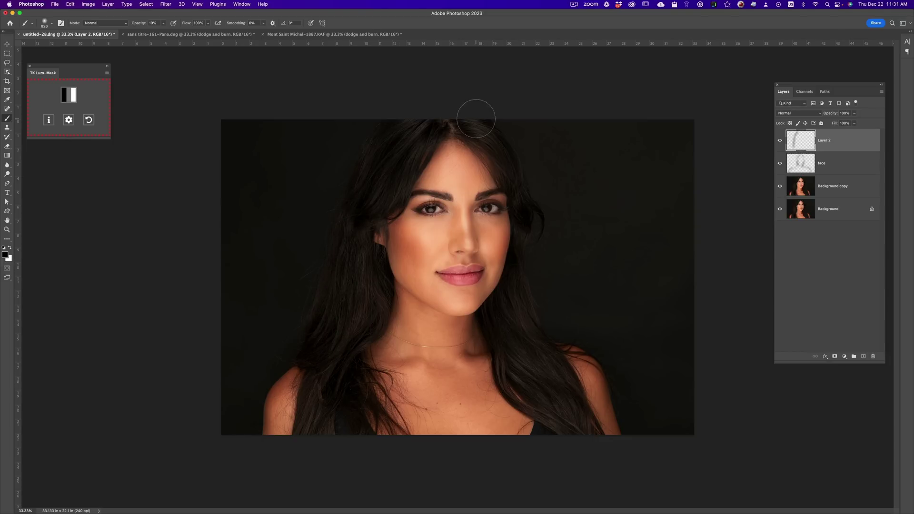
pyautogui.moveTo(488, 115)
pyautogui.mouseDown()
pyautogui.moveTo(543, 254)
pyautogui.moveTo(536, 233)
pyautogui.moveTo(531, 325)
pyautogui.moveTo(508, 315)
pyautogui.moveTo(547, 391)
pyautogui.mouseUp()
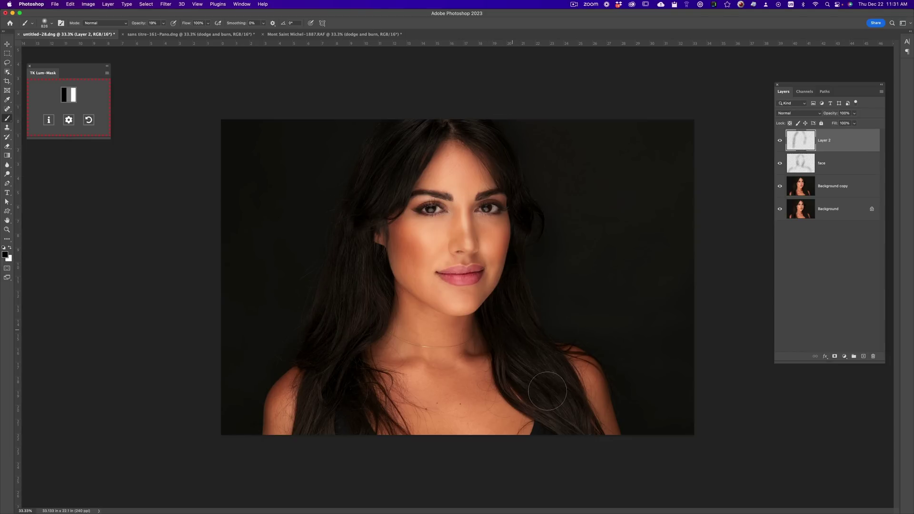
pyautogui.click(779, 140)
pyautogui.click(779, 142)
# Burn the area around the hair with a larger black brush, check the effect, and lower Layer 2's opacity to 51%
pyautogui.press(']')
pyautogui.press(']')
pyautogui.press(']')
pyautogui.press(']')
pyautogui.press(']')
pyautogui.press(']')
pyautogui.press(']')
pyautogui.press(']')
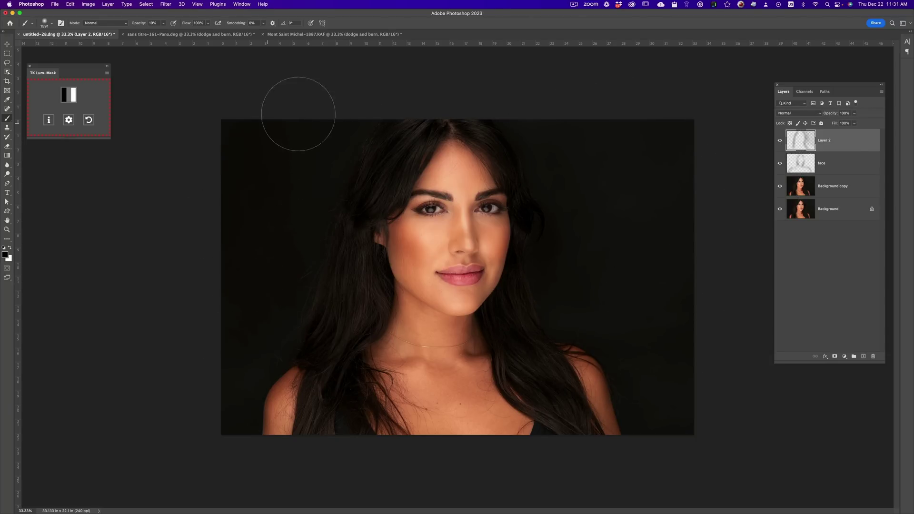
pyautogui.click(780, 141)
pyautogui.click(780, 142)
pyautogui.click(781, 142)
pyautogui.click(781, 141)
pyautogui.click(855, 113)
pyautogui.moveTo(857, 124); pyautogui.dragTo(837, 127)
# Rename Layer 2 as "hair" and add a new layer above it named "eyes"
pyautogui.press('z')
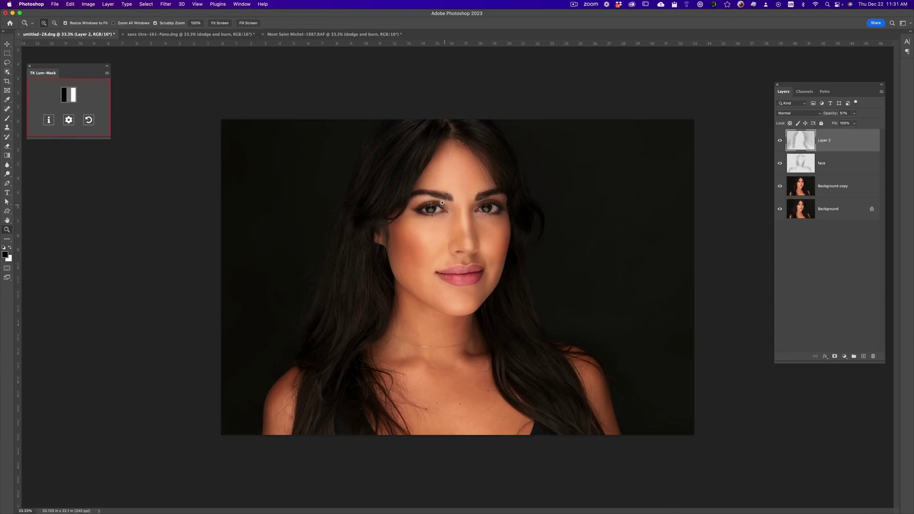
pyautogui.click(437, 204)
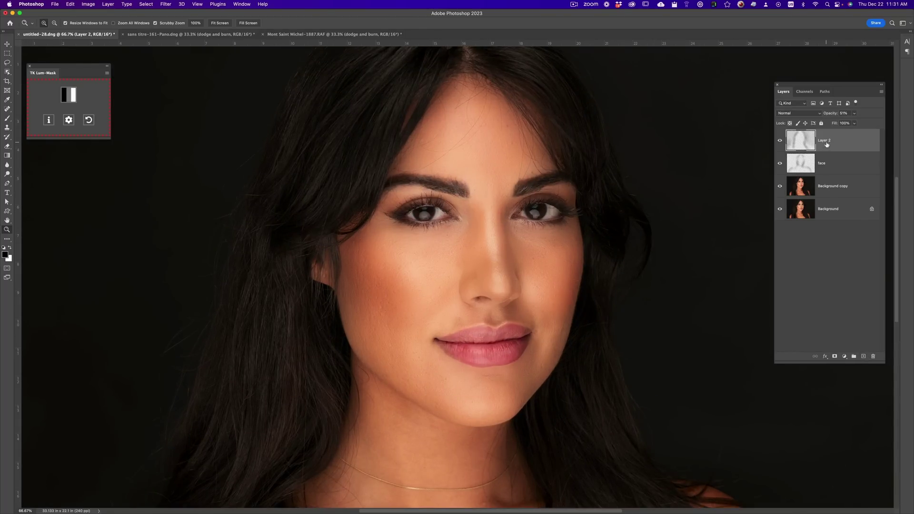
pyautogui.write('hair')
pyautogui.press('Return')
pyautogui.click(863, 357)
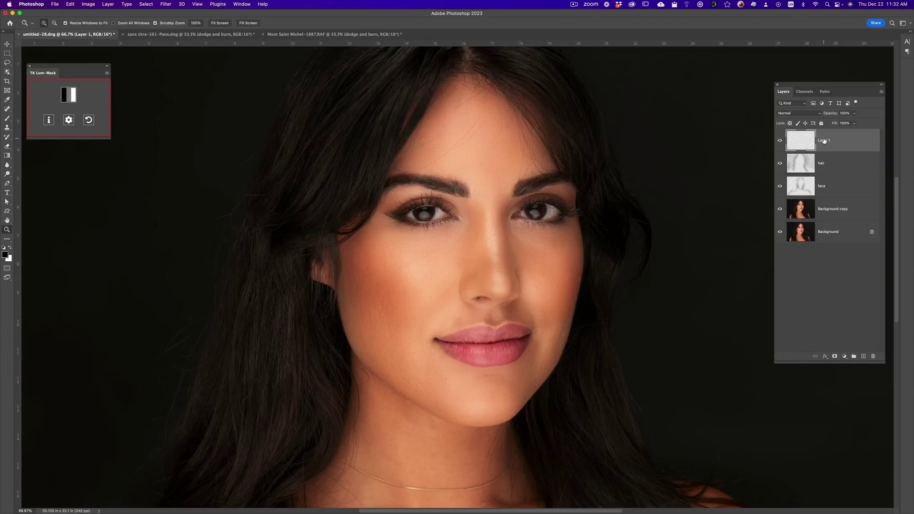
pyautogui.write('eye')
pyautogui.press('Return')
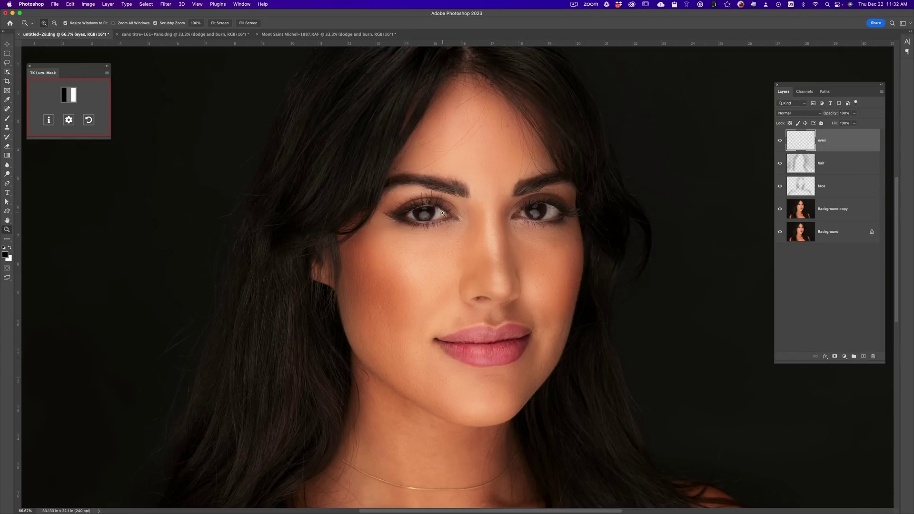
# Preview the Lights-1 and Lights-2 luminosity masks close up on both eyes and exit the mask preview
pyautogui.click(432, 215)
pyautogui.click(421, 222)
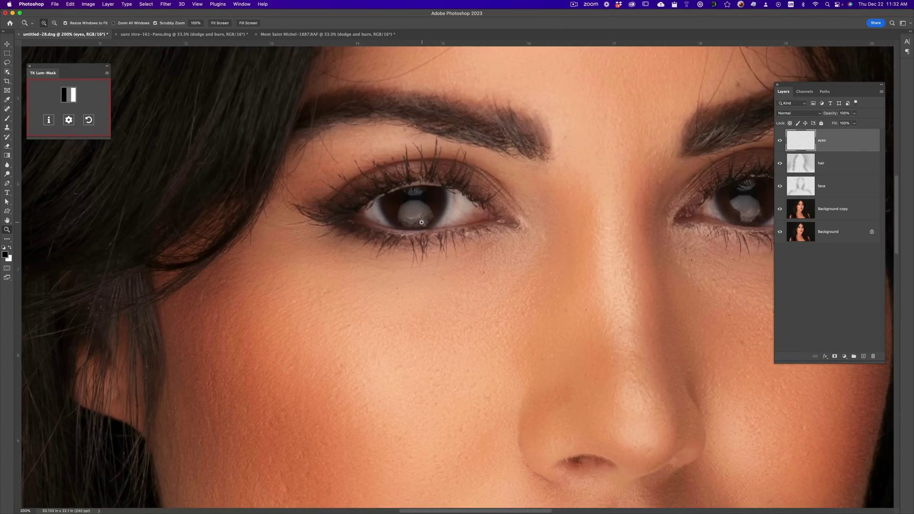
pyautogui.hscroll(5, 528, 203)
pyautogui.click(69, 96)
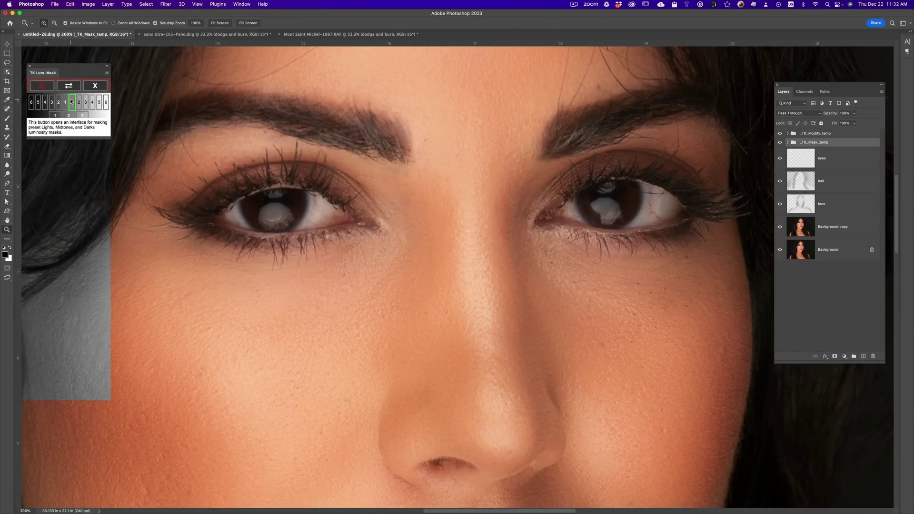
pyautogui.click(71, 102)
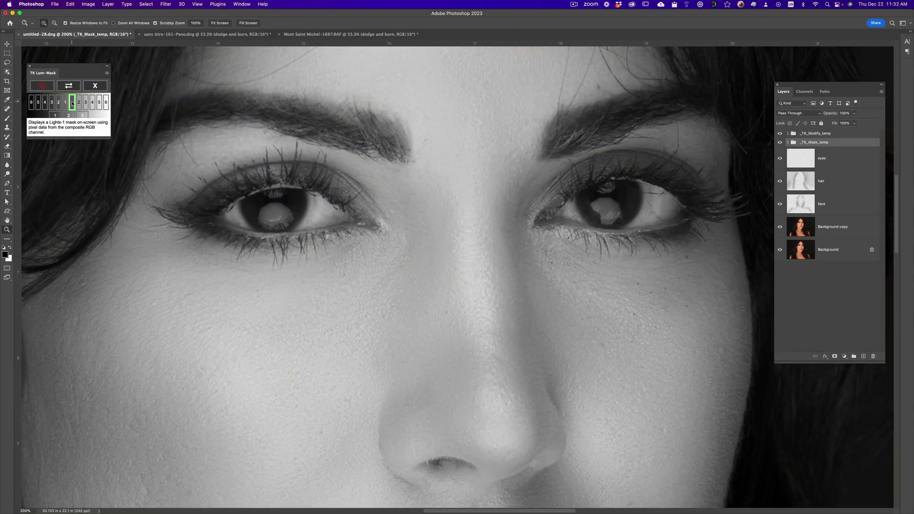
pyautogui.click(79, 103)
pyautogui.click(95, 86)
# Dodge the irises and whites of both eyes on the eyes layer with a small white brush at 18% opacity
pyautogui.press('b')
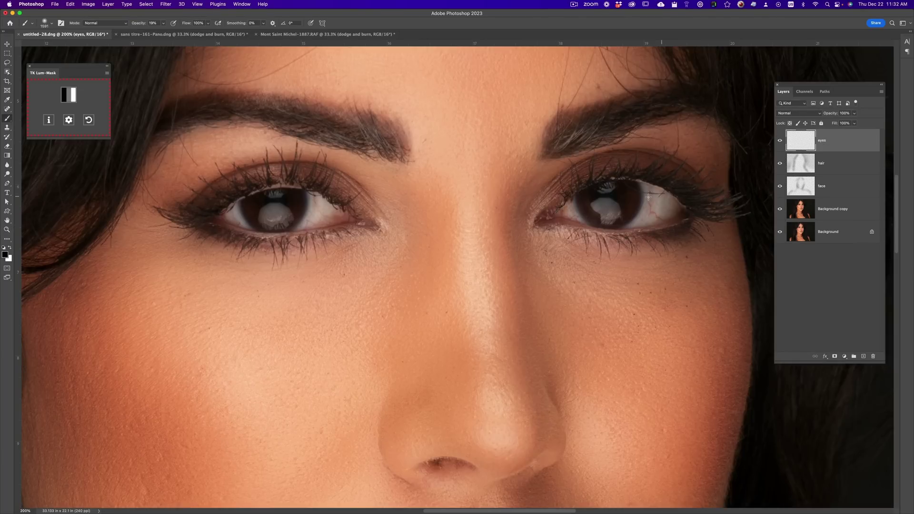
pyautogui.moveTo(622, 200); pyautogui.dragTo(429, 206)
pyautogui.moveTo(317, 218)
pyautogui.mouseDown()
pyautogui.moveTo(302, 220)
pyautogui.moveTo(323, 212)
pyautogui.mouseUp()
pyautogui.press('x')
pyautogui.moveTo(300, 210)
pyautogui.mouseDown()
pyautogui.moveTo(314, 200)
pyautogui.moveTo(316, 212)
pyautogui.mouseUp()
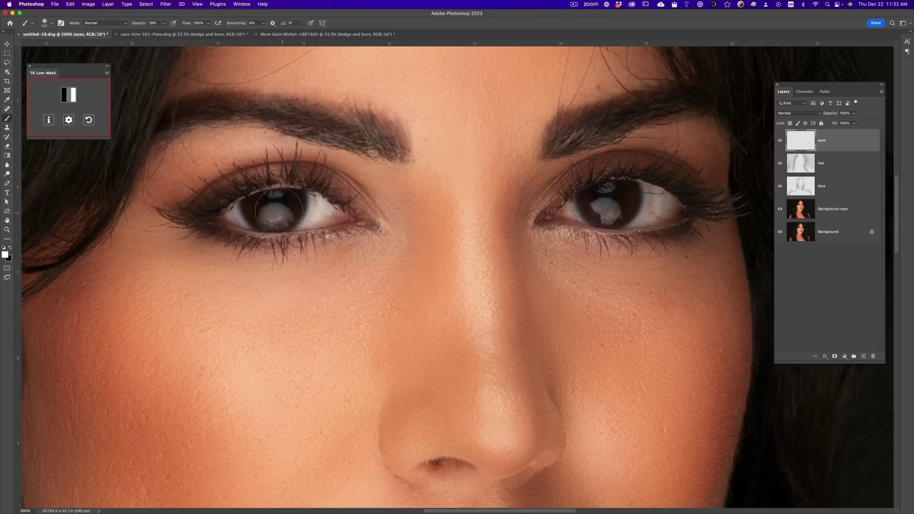
pyautogui.moveTo(659, 203)
pyautogui.mouseDown()
pyautogui.moveTo(617, 205)
pyautogui.moveTo(675, 223)
pyautogui.mouseUp()
# Check the eyes on the wider portrait and lower the eyes layer's opacity to 64%
pyautogui.press('z')
pyautogui.moveTo(427, 301); pyautogui.dragTo(343, 301)
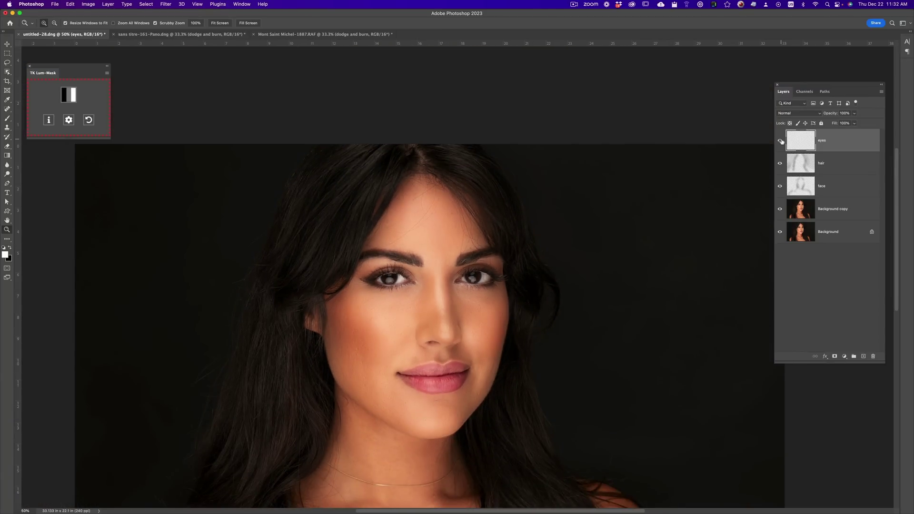
pyautogui.click(855, 114)
pyautogui.moveTo(856, 123); pyautogui.dragTo(843, 126)
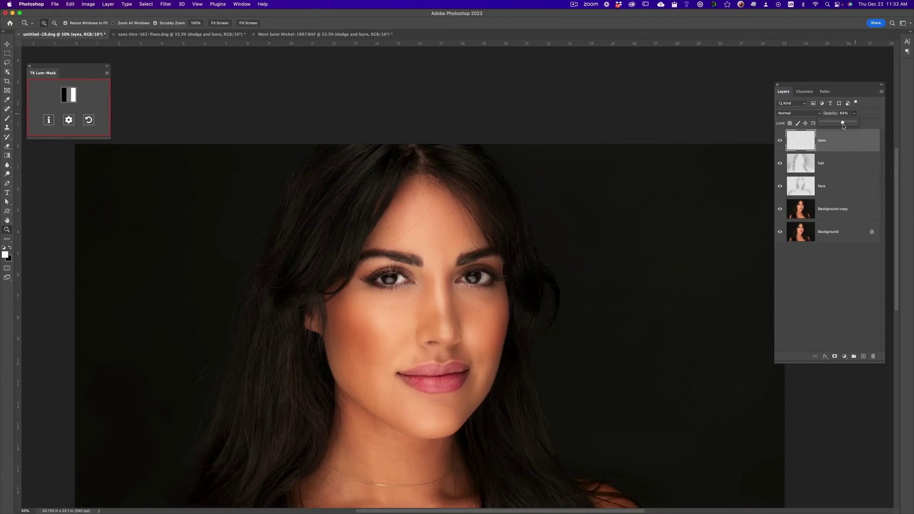
# Group the eyes, hair and face layers under the name "Dgode and burn", and compare the portrait with the group hidden and shown
pyautogui.keyDown('shift'); pyautogui.click(849, 193); pyautogui.keyUp('shift')
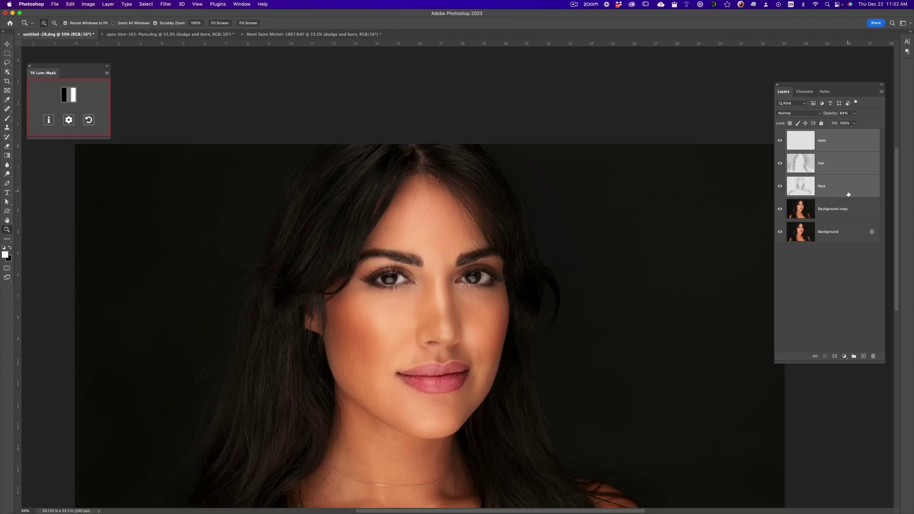
pyautogui.moveTo(848, 192); pyautogui.dragTo(863, 357)
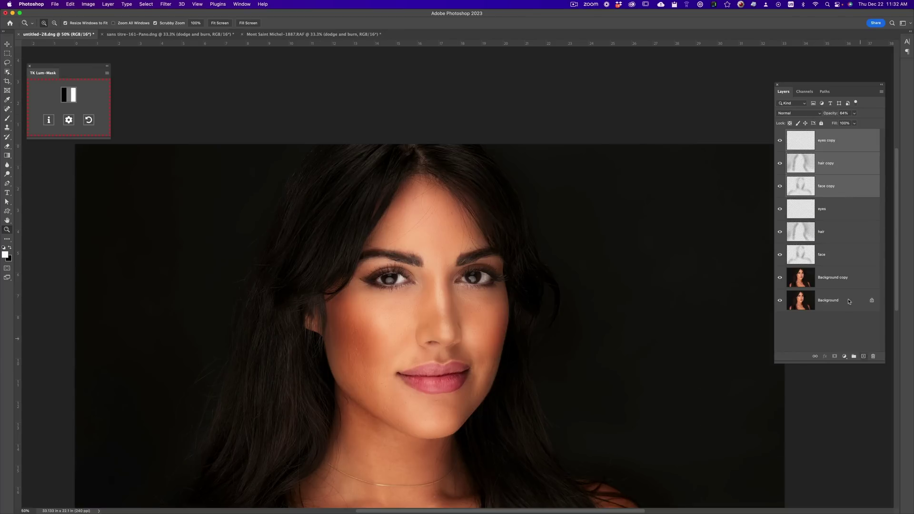
pyautogui.press('super+z')
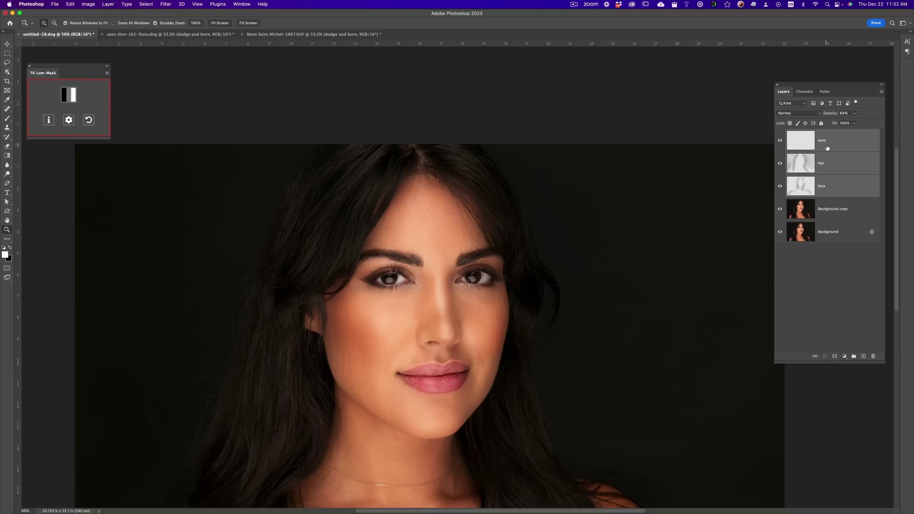
pyautogui.moveTo(846, 190); pyautogui.dragTo(854, 358)
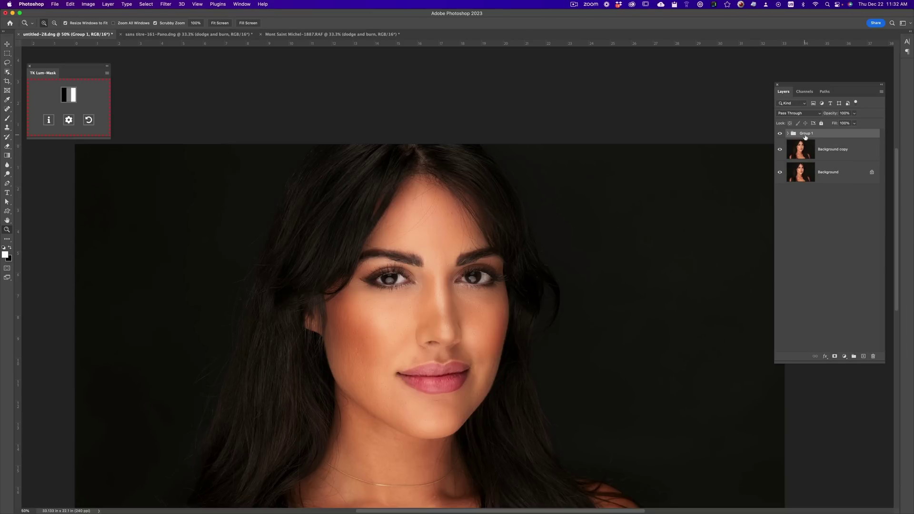
pyautogui.write('Dgode and burn')
pyautogui.press('Return')
pyautogui.click(780, 134)
pyautogui.click(780, 134)
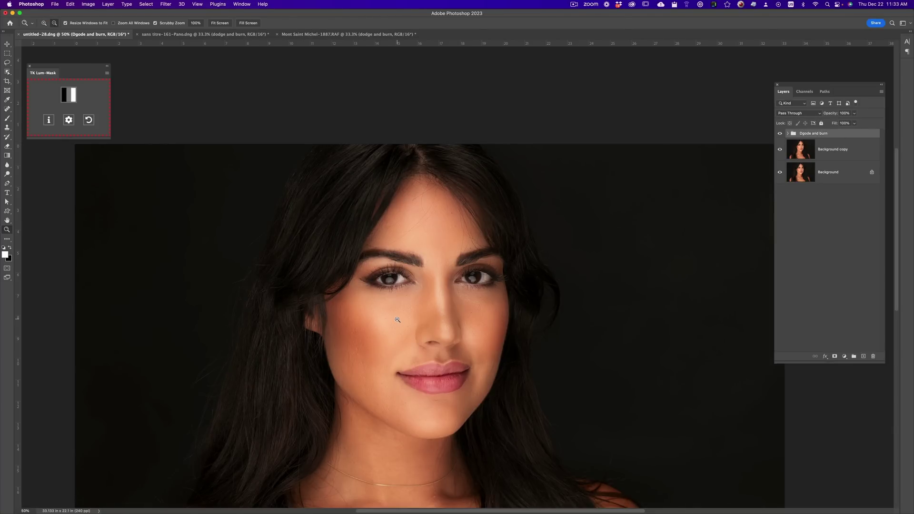
# Compare the whole portrait repeatedly with the dodge and burn group hidden and shown, leaving the group visible
pyautogui.keyDown('alt'); pyautogui.click(479, 305); pyautogui.keyUp('alt')
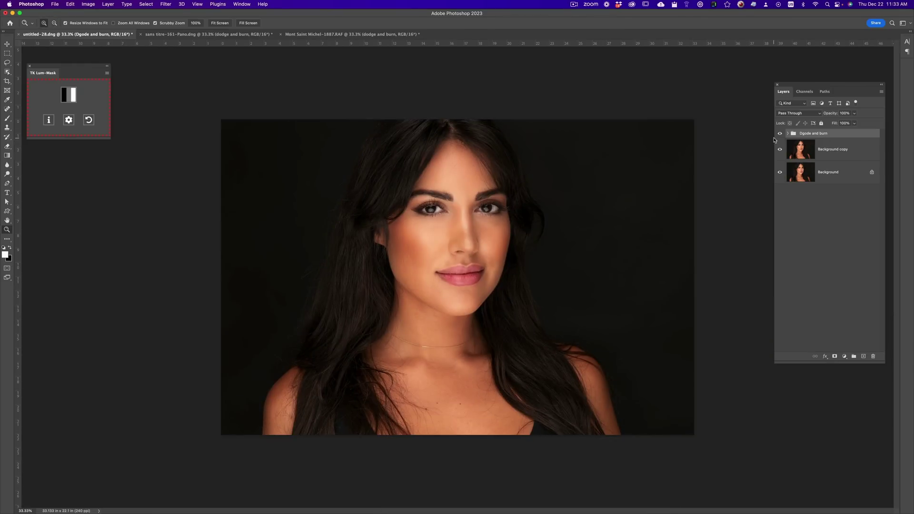
pyautogui.click(780, 134)
pyautogui.click(781, 134)
pyautogui.click(780, 134)
pyautogui.click(780, 135)
pyautogui.click(780, 135)
pyautogui.click(780, 134)
pyautogui.click(505, 230)
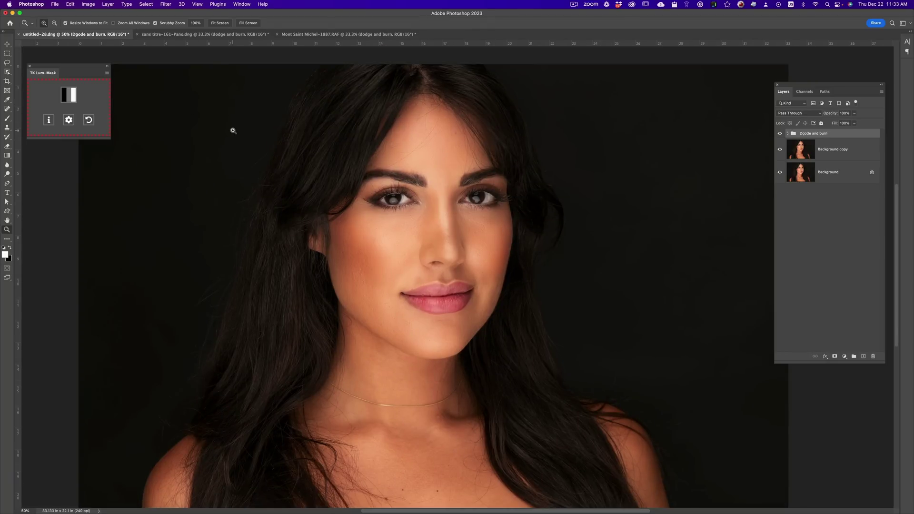
# Switch to Creative Cloud, search Stock & Marketplace for "tk", view the TK Luminosity Mask plugin page and close the window
pyautogui.click(631, 5)
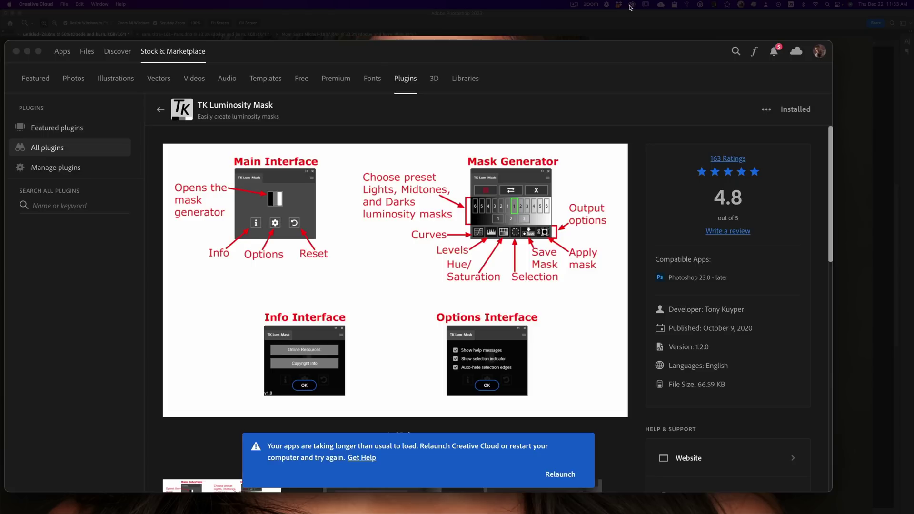
pyautogui.click(737, 51)
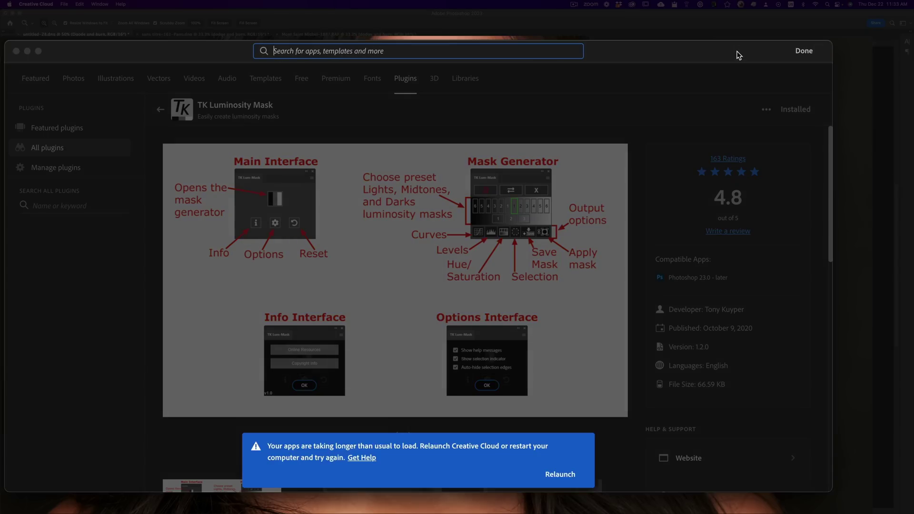
pyautogui.write('tk')
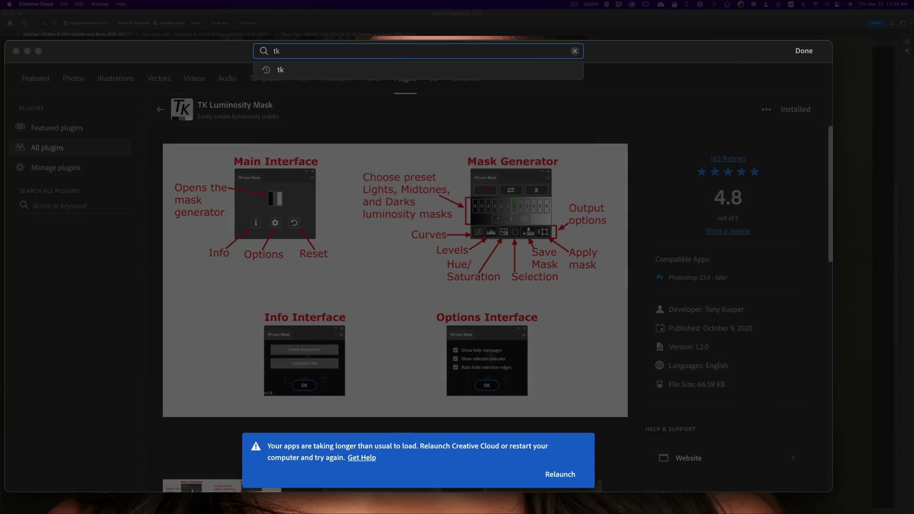
pyautogui.press('Return')
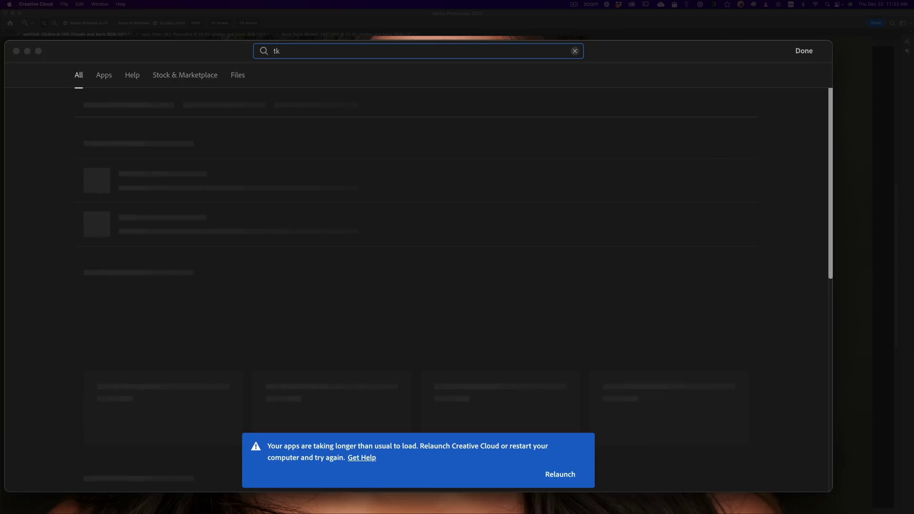
pyautogui.click(182, 78)
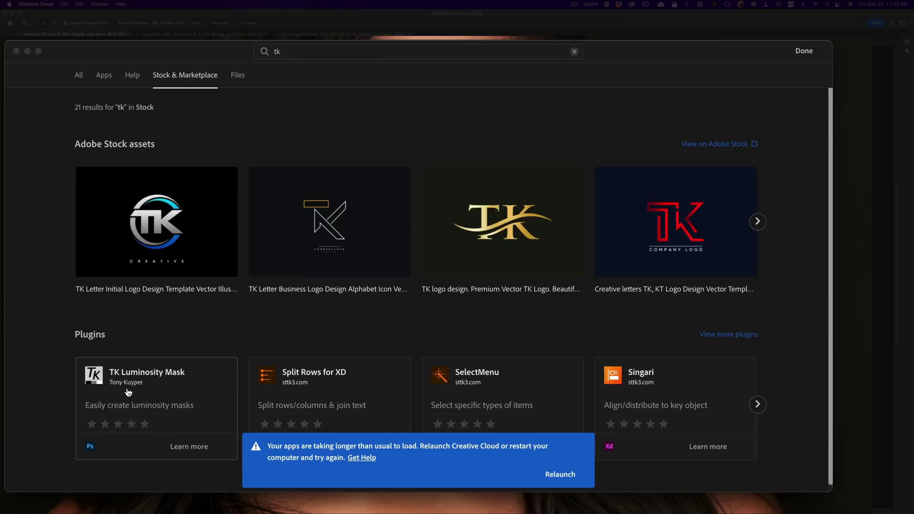
pyautogui.click(197, 385)
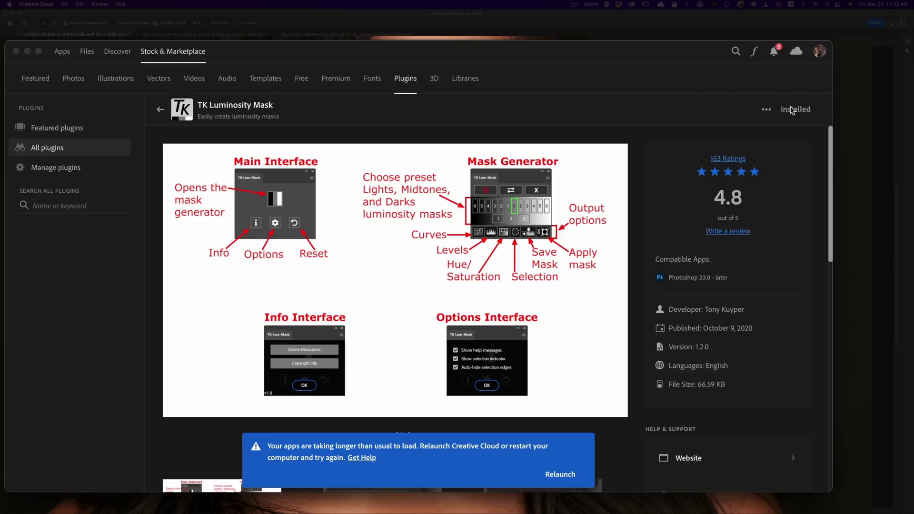
pyautogui.click(16, 51)
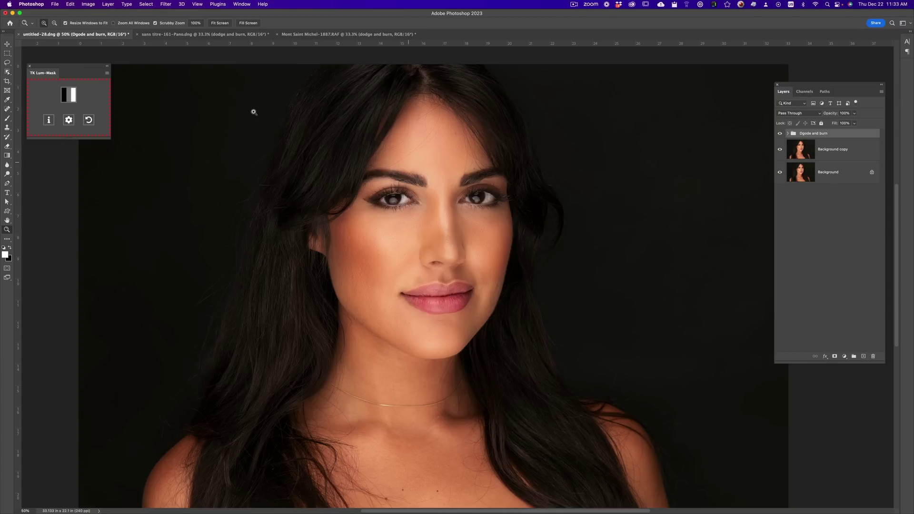
# Close the TK Lum-Mask panel and reopen it from the installed TK Luminosity Mask plugin
pyautogui.click(30, 67)
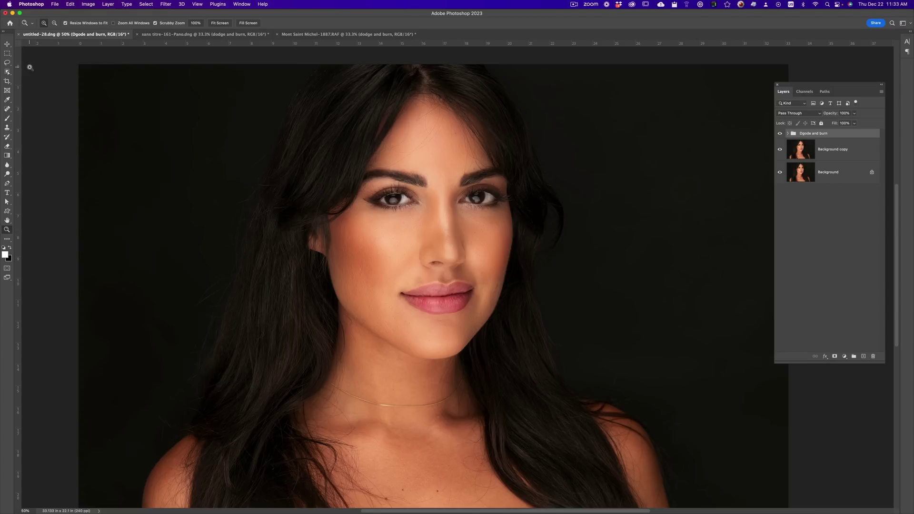
pyautogui.click(218, 6)
pyautogui.moveTo(224, 40)
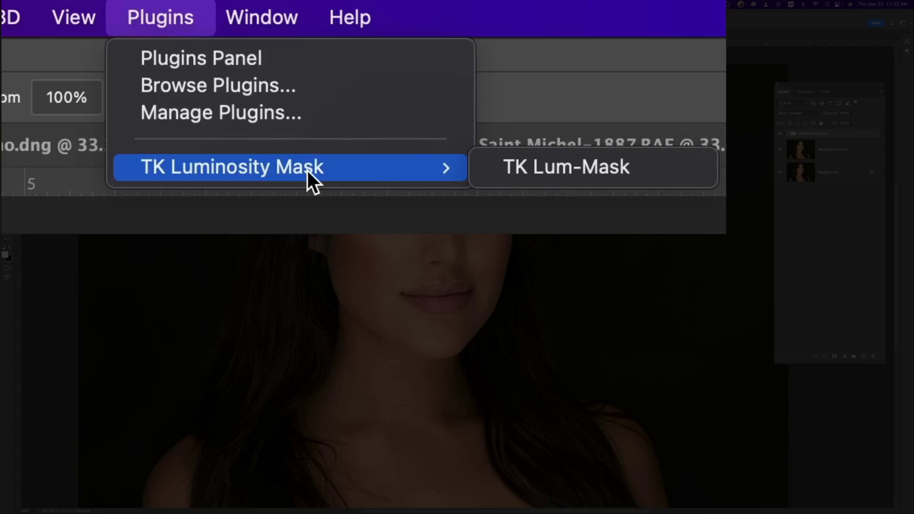
pyautogui.click(604, 171)
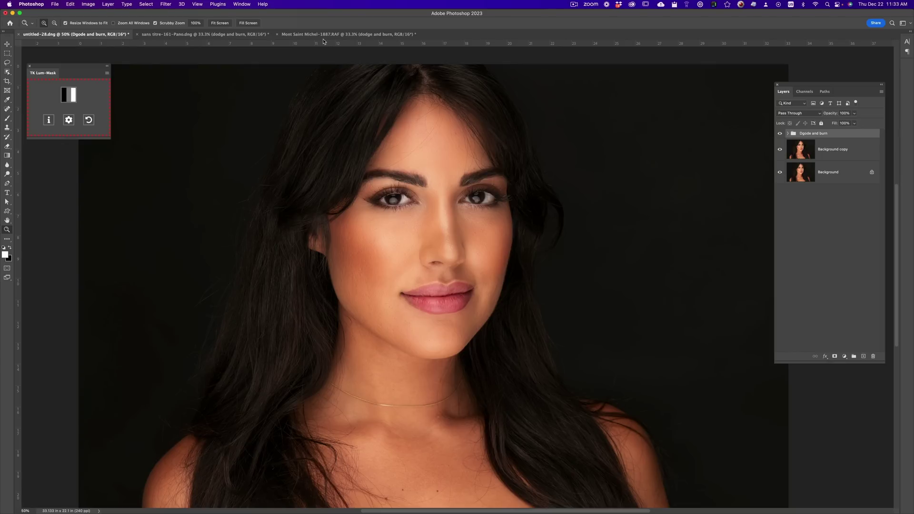